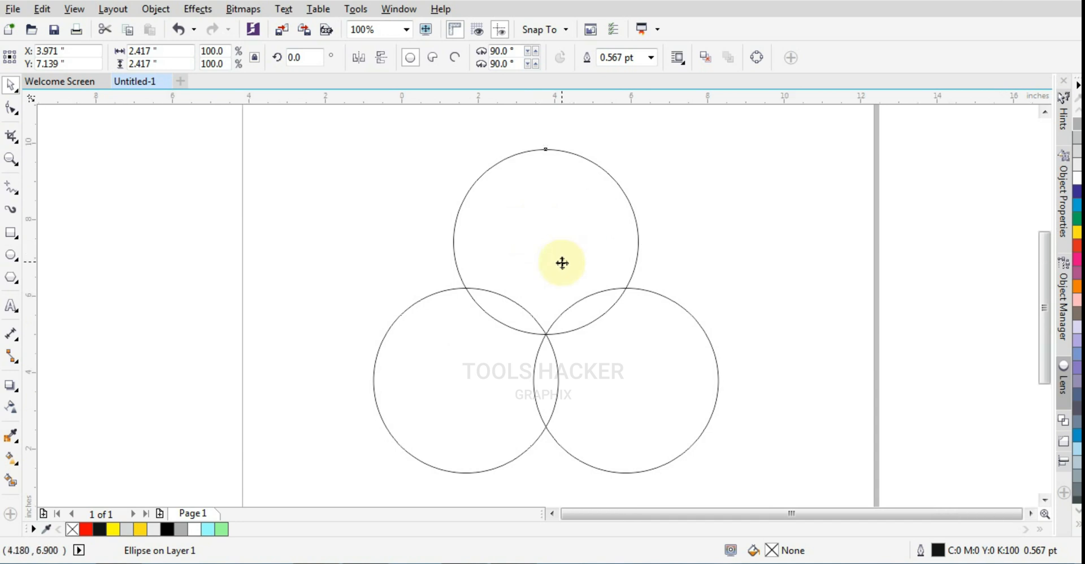
# - Set the outline width of all three overlapping circles to Hairline
pyautogui.scroll(-1, 562, 261)
pyautogui.moveTo(697, 176); pyautogui.dragTo(412, 424)
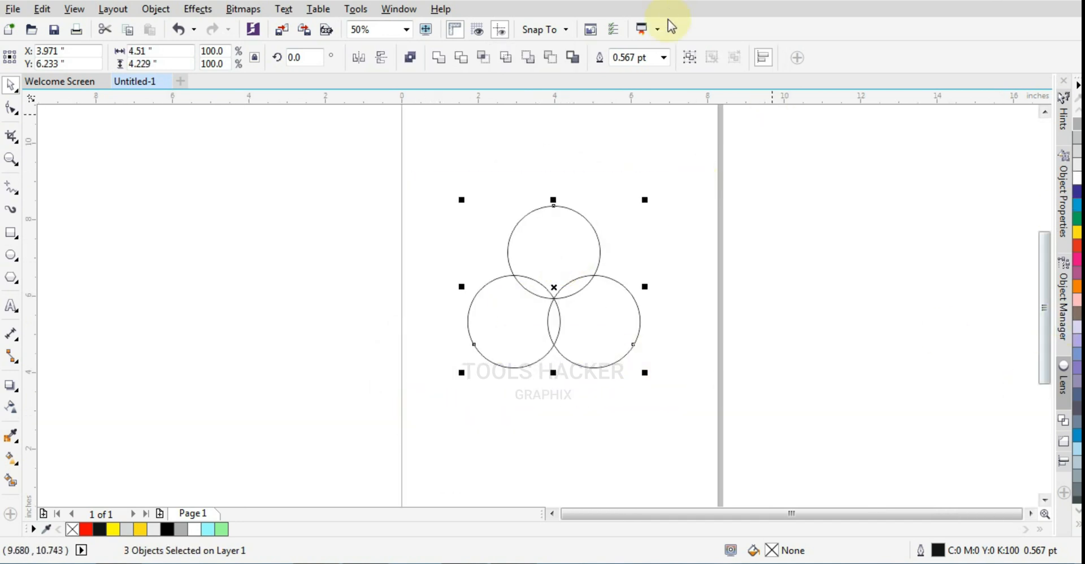
pyautogui.click(663, 57)
pyautogui.click(649, 85)
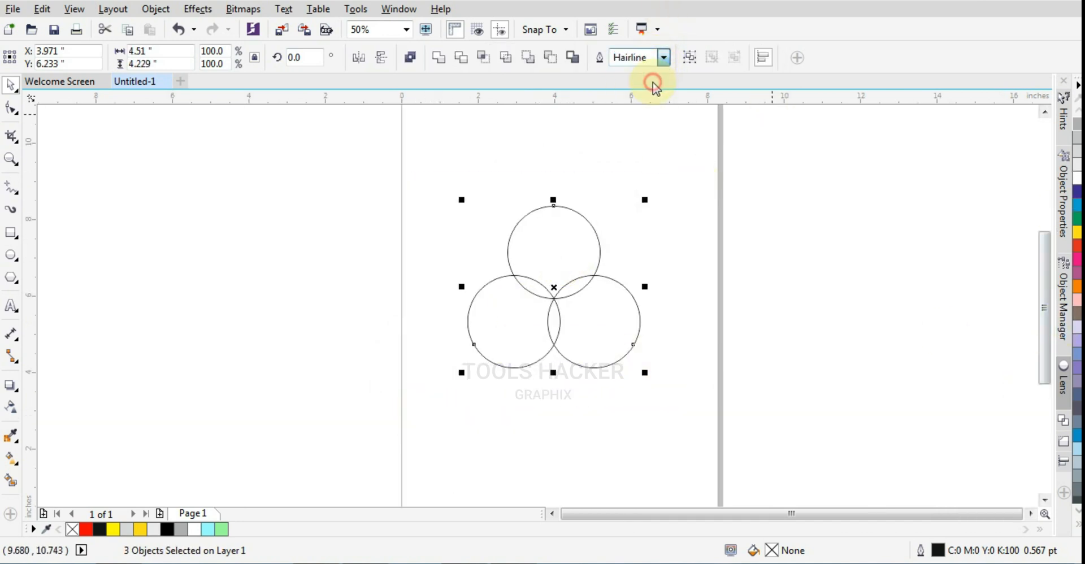
pyautogui.click(632, 209)
# - Duplicate the top circle and place the copy up and to its left, above the lower-left circle
pyautogui.click(573, 232)
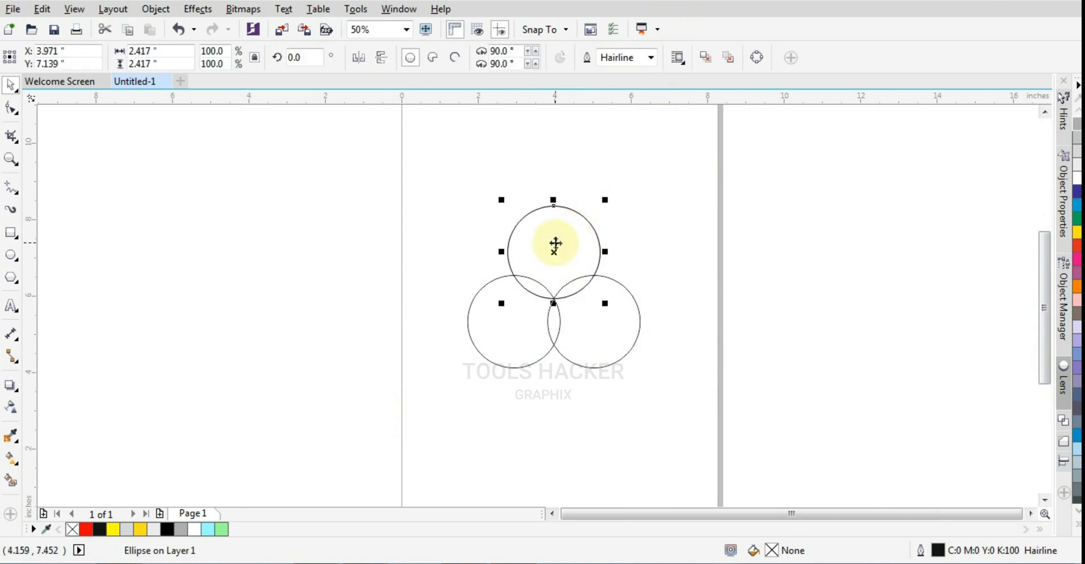
pyautogui.scroll(1, 559, 242)
pyautogui.moveTo(578, 273); pyautogui.dragTo(497, 230)
# - Fine-position the copied circle so its bottom edge touches the top of the lower-left circle, centred at about X 2.912, Y 7.745 in
pyautogui.scroll(3, 458, 329)
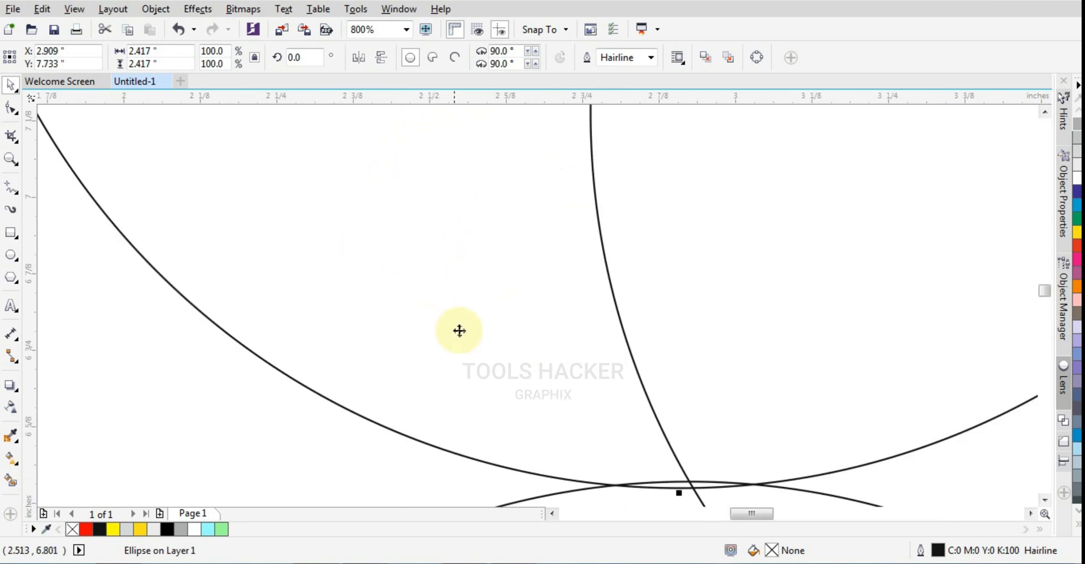
pyautogui.moveTo(511, 363); pyautogui.dragTo(512, 351)
pyautogui.scroll(-3, 512, 351)
pyautogui.scroll(1, 613, 192)
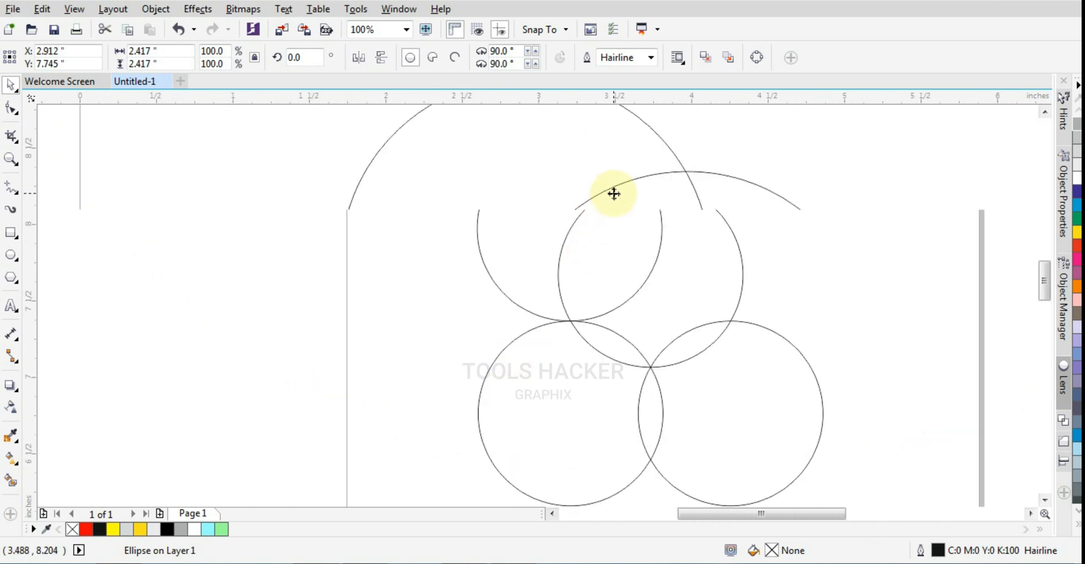
pyautogui.scroll(-2, 614, 194)
pyautogui.click(576, 193)
pyautogui.scroll(1, 586, 192)
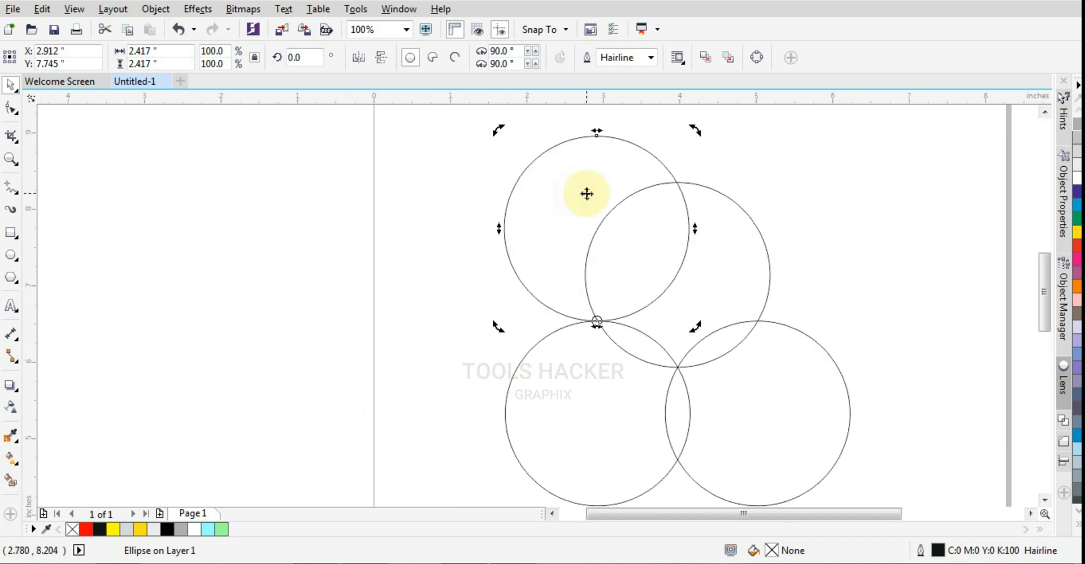
pyautogui.click(342, 294)
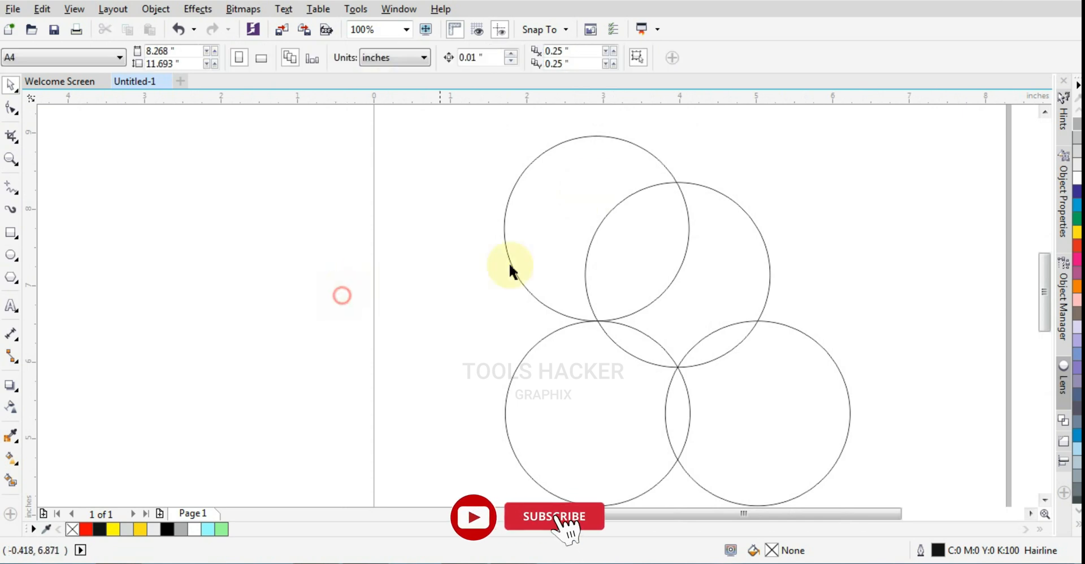
# - Make an enlarged copy of the upper-left circle about 3.319 in across and move its centre to about X 2.731, Y 7.189 in
pyautogui.click(536, 254)
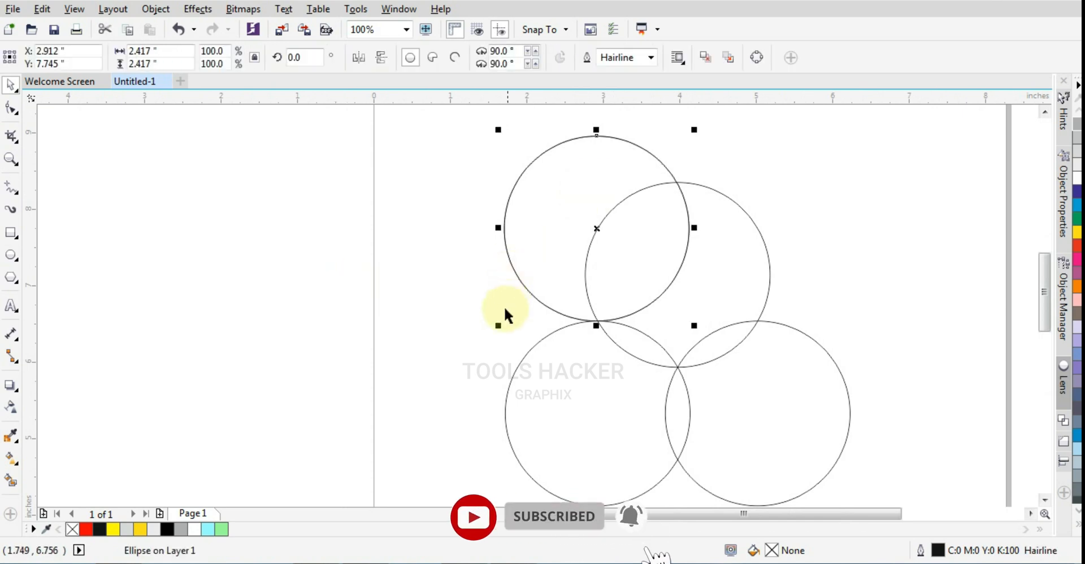
pyautogui.moveTo(497, 325); pyautogui.dragTo(424, 469)
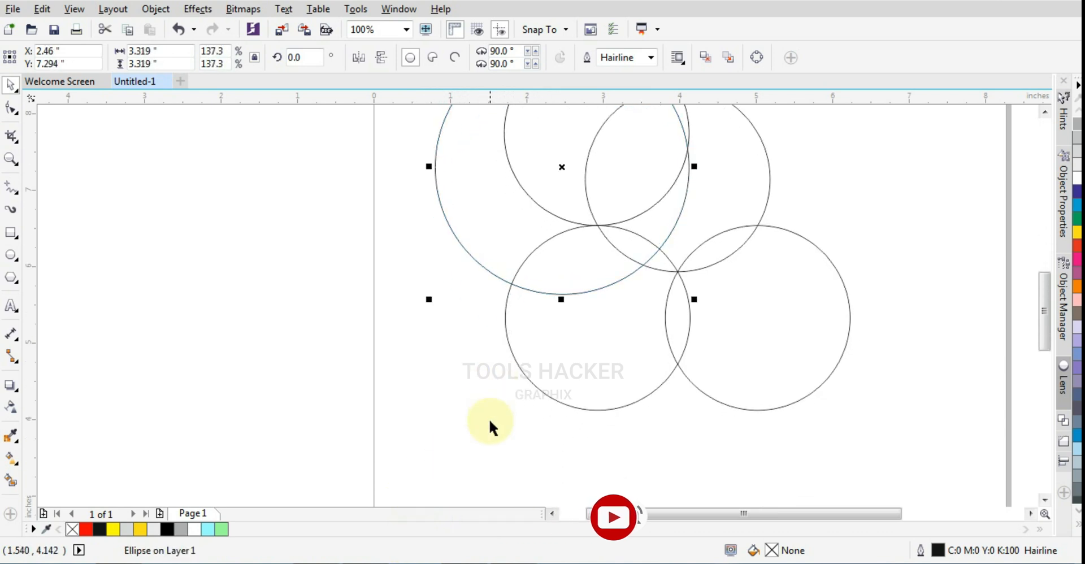
pyautogui.scroll(-4, 495, 406)
pyautogui.scroll(4, 498, 387)
pyautogui.moveTo(448, 339)
pyautogui.mouseDown()
pyautogui.moveTo(467, 334)
pyautogui.moveTo(468, 345)
pyautogui.mouseUp()
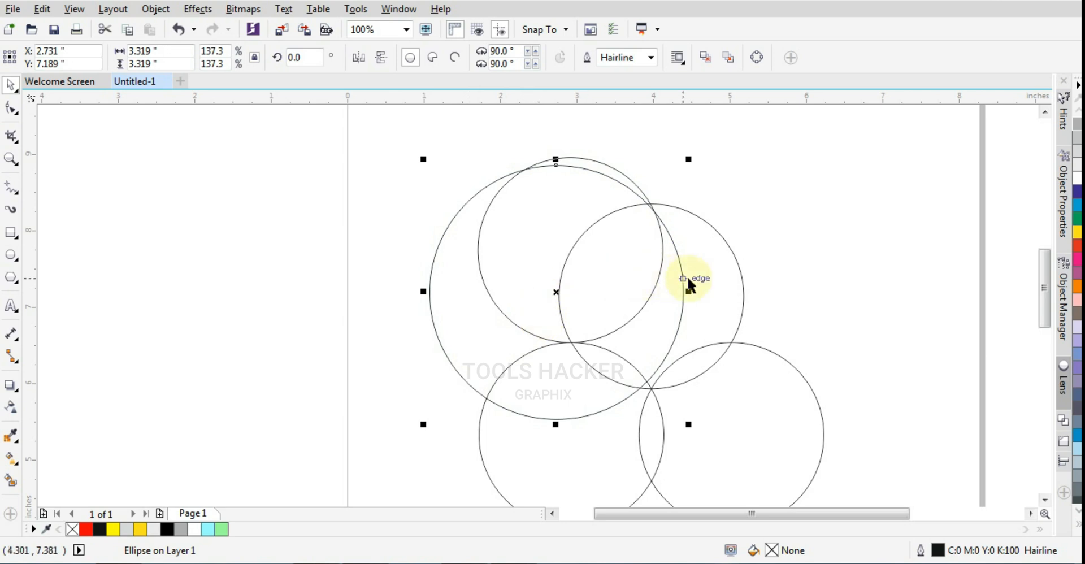
# - Align the large circle's centre to the middle circle's height, and shift it right to about X 2.794 in
pyautogui.keyDown('shift'); pyautogui.click(718, 275); pyautogui.keyUp('shift')
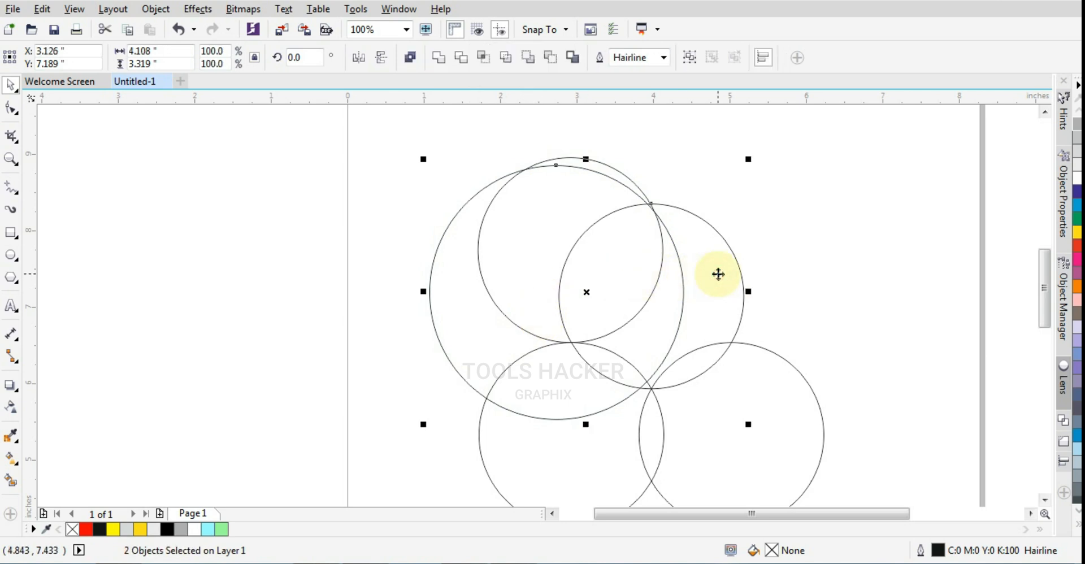
pyautogui.click(692, 172)
pyautogui.click(452, 330)
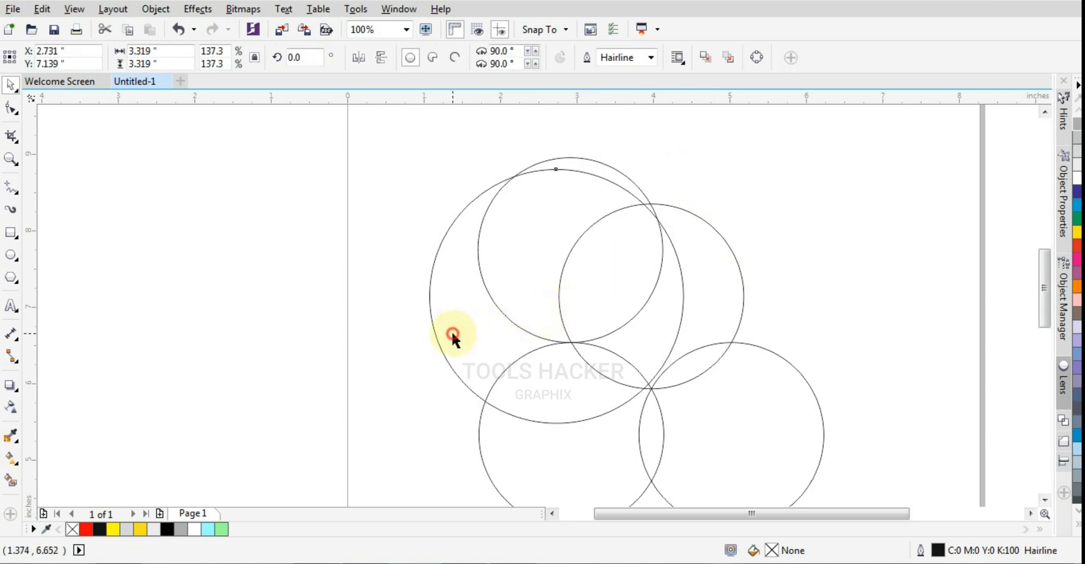
pyautogui.moveTo(453, 331); pyautogui.dragTo(458, 334)
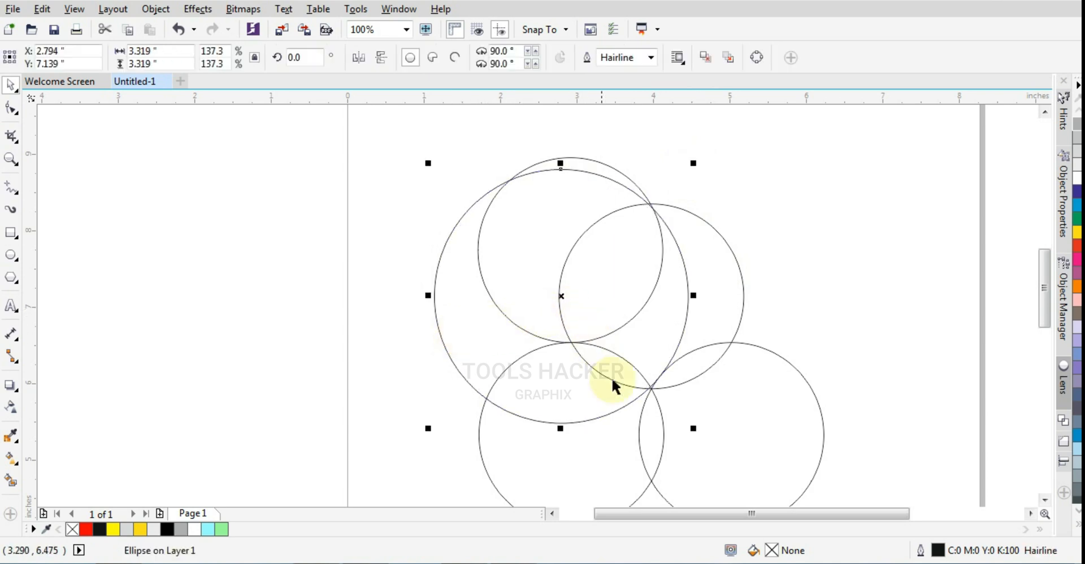
# - Nudge the large circle right to X 2.834 in so it passes through the shared lower intersection
pyautogui.scroll(3, 616, 395)
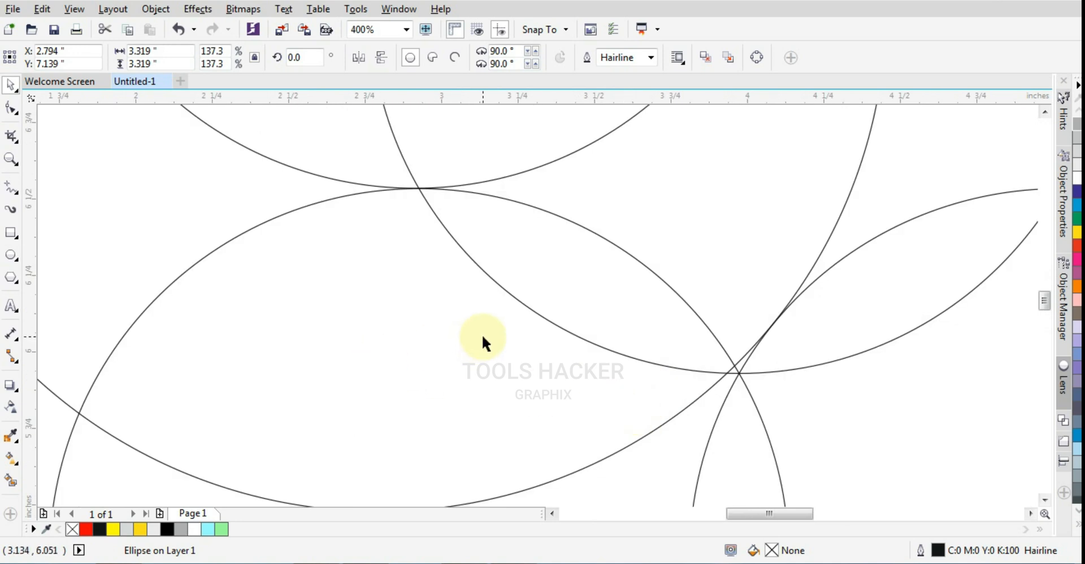
pyautogui.press('Right')
pyautogui.press('Right')
pyautogui.press('Right')
pyautogui.press('Right')
pyautogui.press('Right')
pyautogui.press('Right')
pyautogui.press('Right')
pyautogui.press('Right')
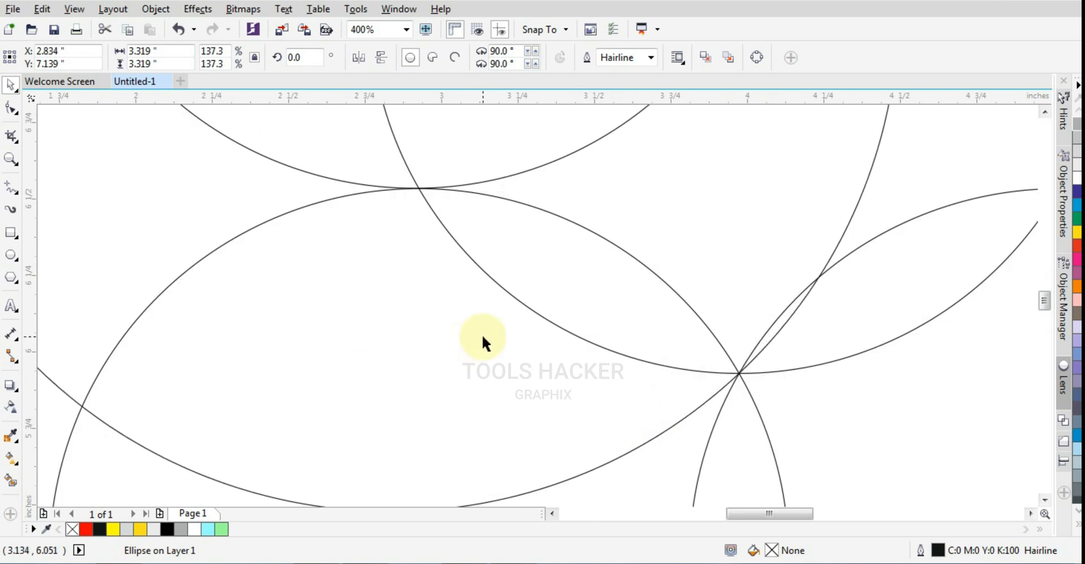
# - Nudge the large circle left and down to X 2.824, Y 7.129 in to match the upper intersection better
pyautogui.scroll(-3, 485, 339)
pyautogui.scroll(4, 537, 226)
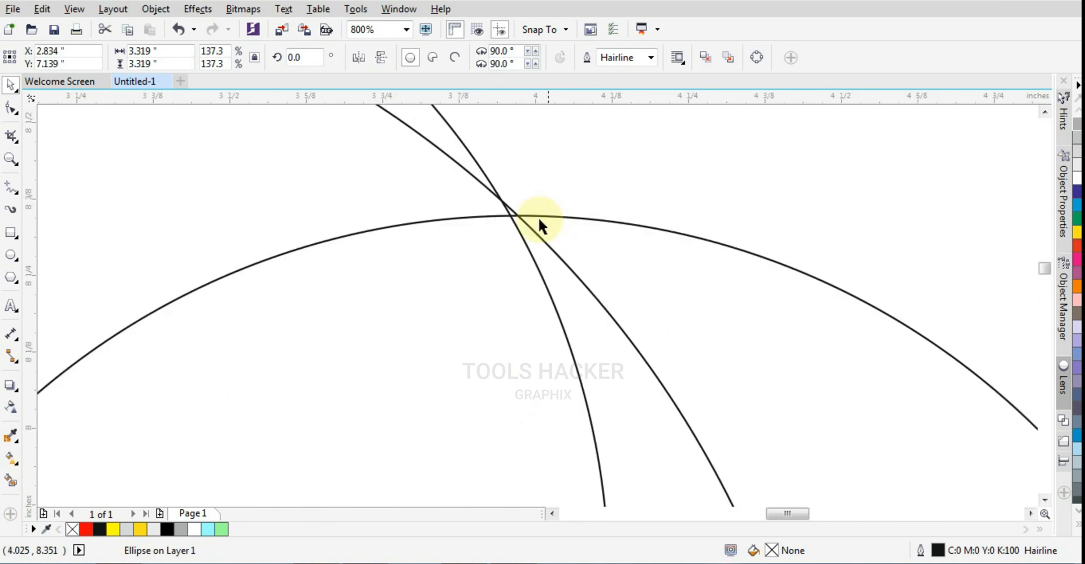
pyautogui.scroll(1, 540, 225)
pyautogui.scroll(-4, 523, 224)
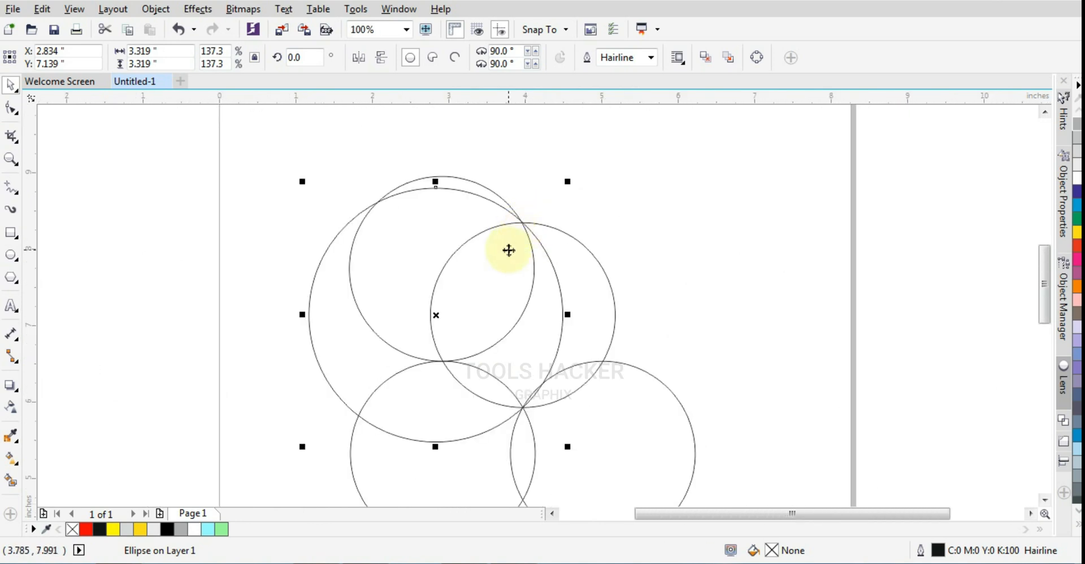
pyautogui.press('Left')
pyautogui.press('Left')
pyautogui.press('Down')
pyautogui.press('Down')
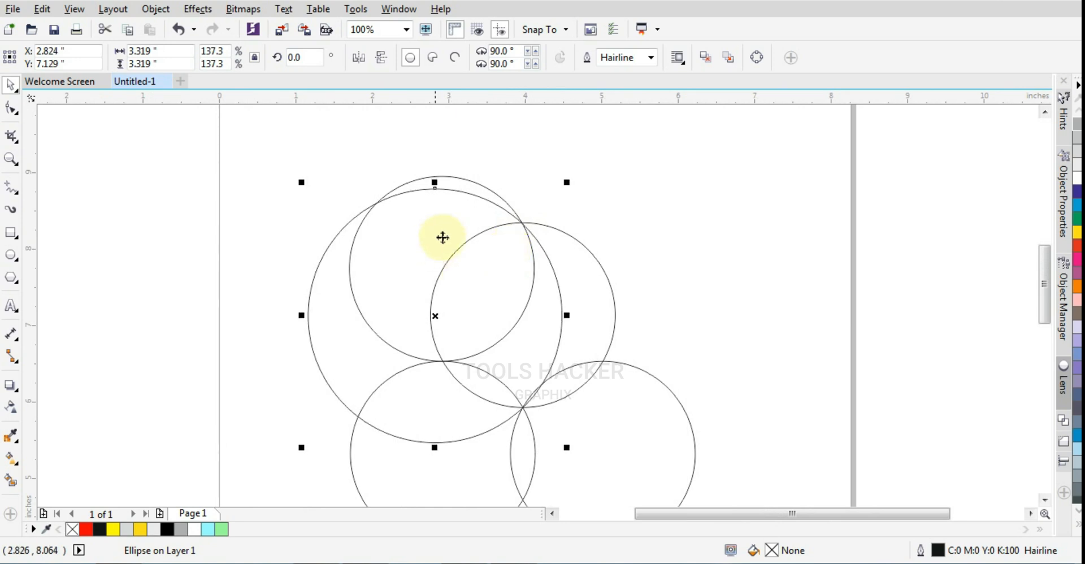
# - Enlarge the large circle slightly to about 3.325 in so its edge meets the intersection at the middle circle's top
pyautogui.scroll(2, 508, 220)
pyautogui.scroll(-3, 557, 191)
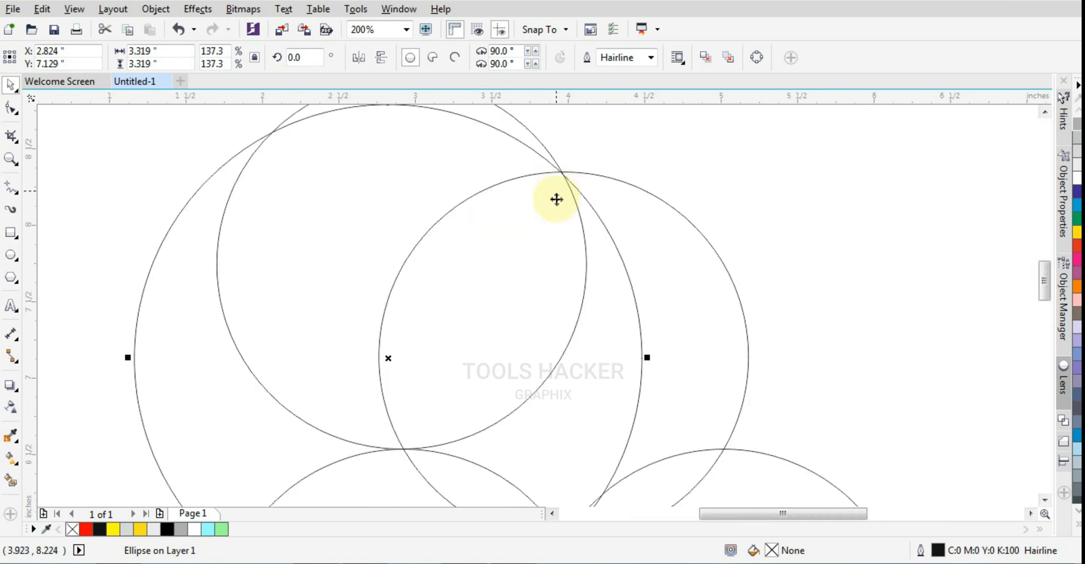
pyautogui.scroll(3, 569, 416)
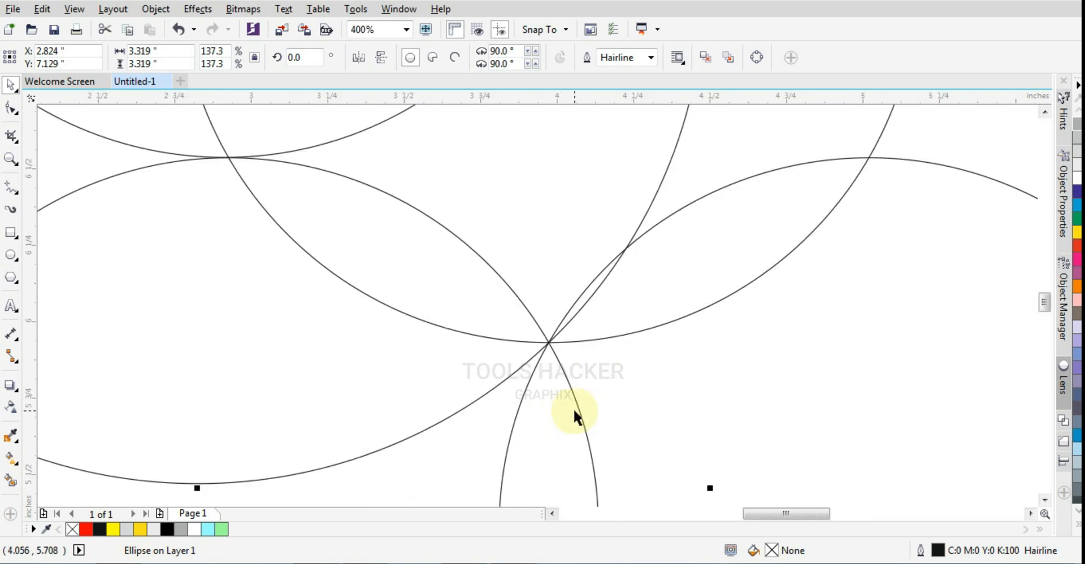
pyautogui.scroll(-3, 346, 503)
pyautogui.scroll(1, 415, 368)
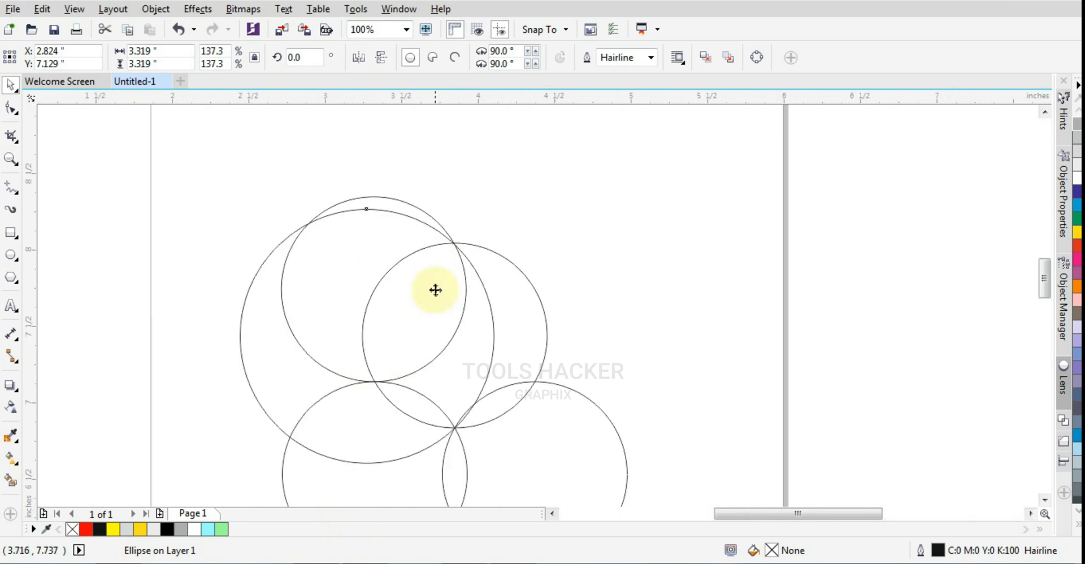
pyautogui.scroll(1, 435, 290)
pyautogui.scroll(1, 544, 213)
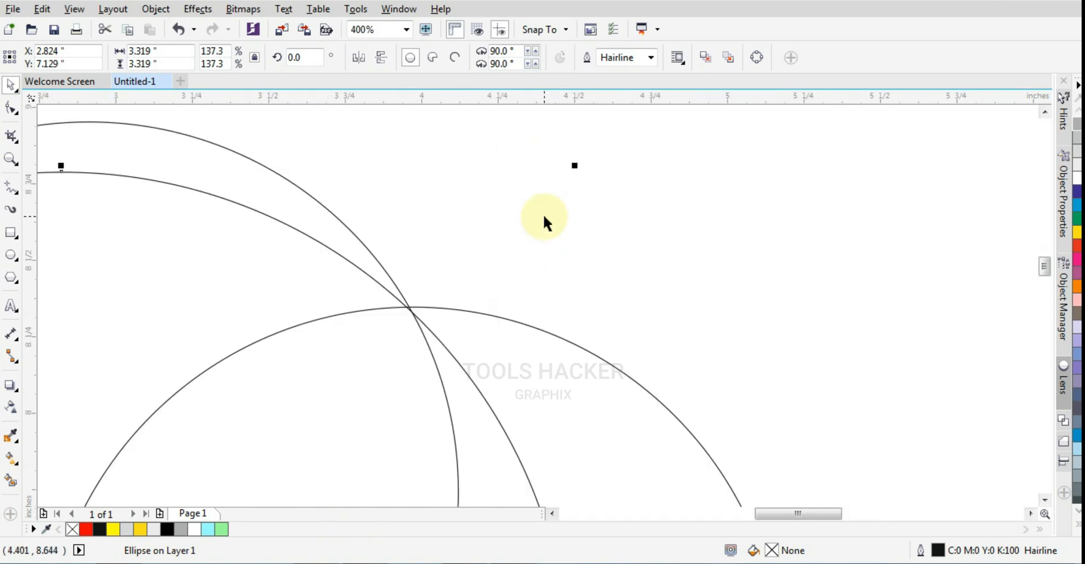
pyautogui.moveTo(574, 165); pyautogui.dragTo(576, 164)
pyautogui.scroll(1, 378, 354)
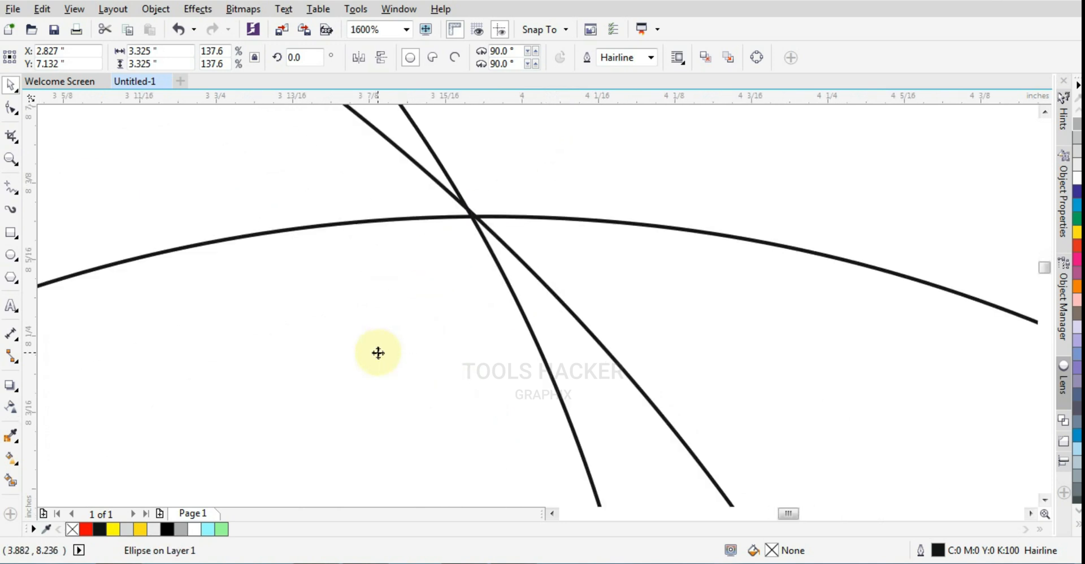
# - Nudge the large circle up to Y 7.137 in, checking its fit at the middle circle's bottom intersection
pyautogui.scroll(-2, 465, 210)
pyautogui.scroll(-1, 459, 377)
pyautogui.scroll(3, 461, 394)
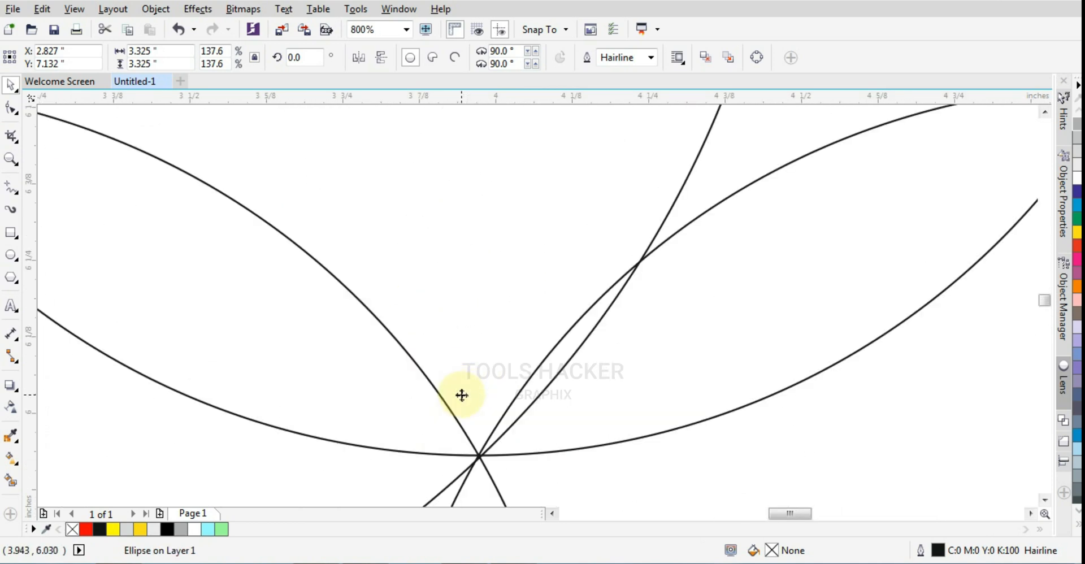
pyautogui.scroll(-2, 463, 405)
pyautogui.scroll(-1, 465, 412)
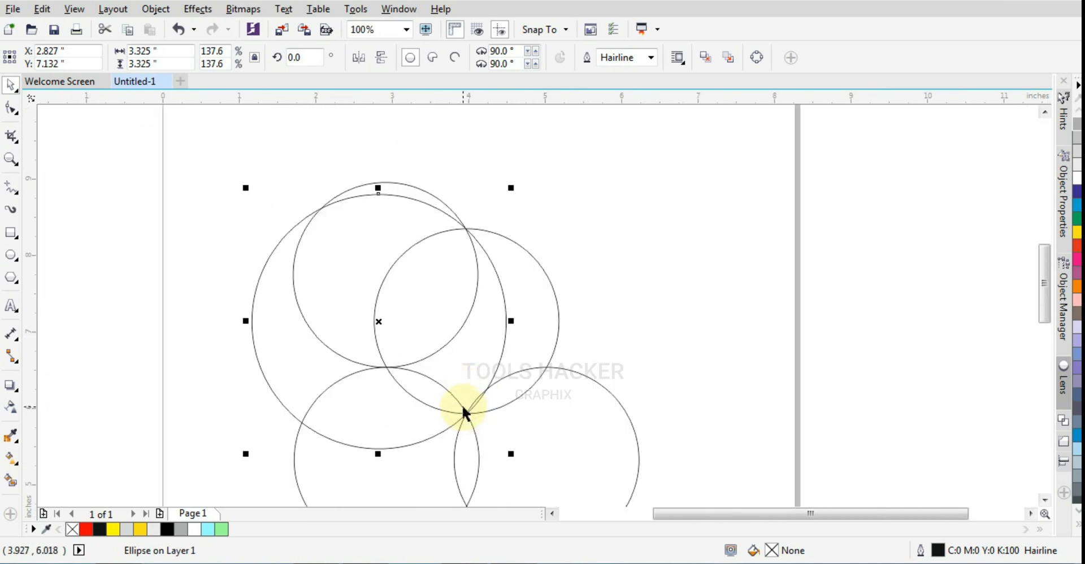
pyautogui.scroll(2, 455, 424)
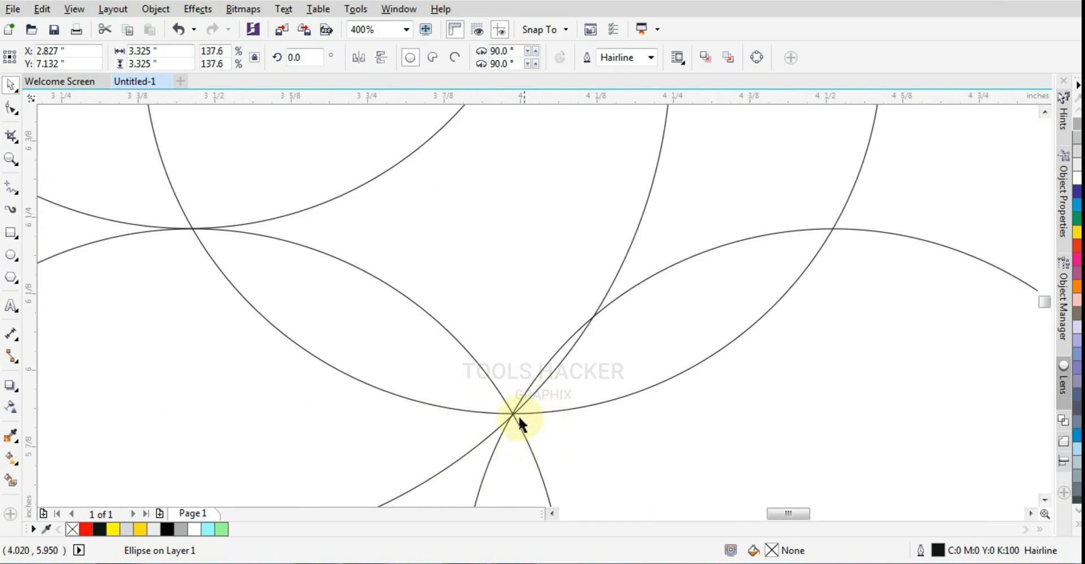
pyautogui.scroll(3, 517, 418)
pyautogui.scroll(-5, 507, 383)
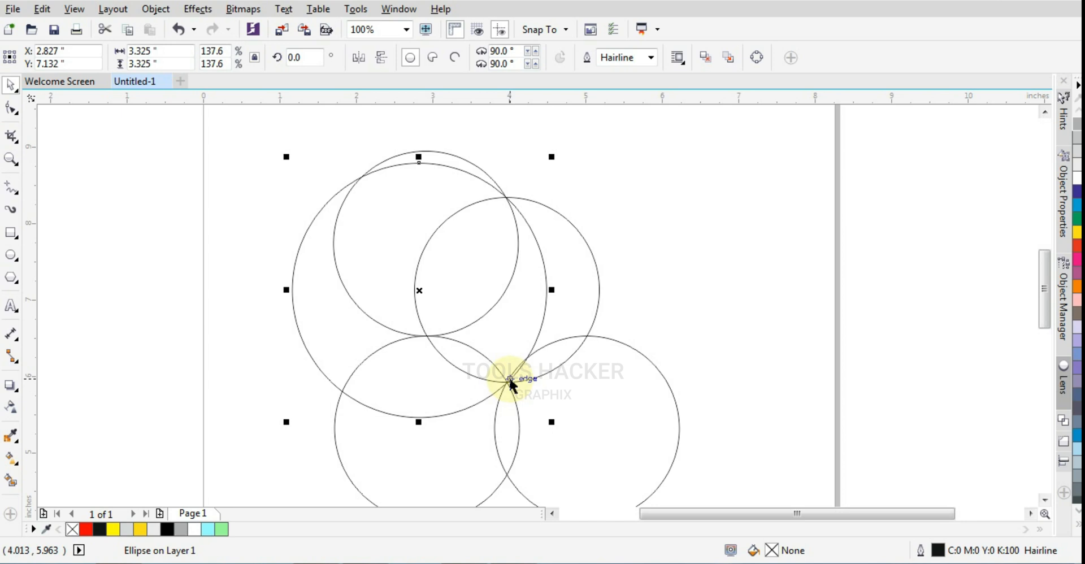
pyautogui.scroll(3, 503, 377)
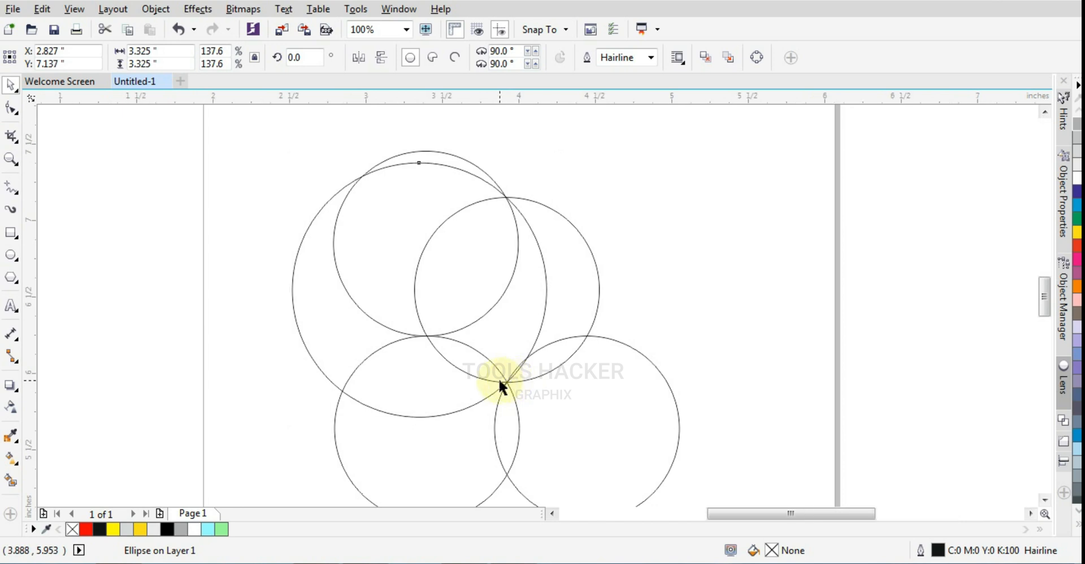
pyautogui.scroll(1, 519, 386)
pyautogui.scroll(-4, 477, 411)
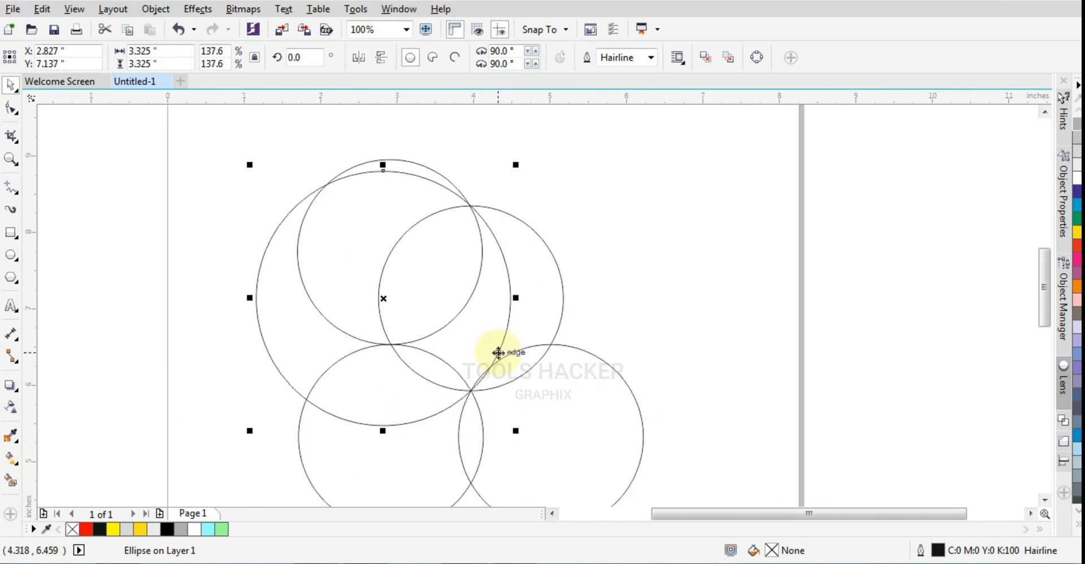
# - Smart-fill the middle circle's segments light green (#99FF99) with 0.567 pt black outlines, leaving the overlap with the lower-left circle unfilled
pyautogui.click(11, 480)
pyautogui.click(447, 281)
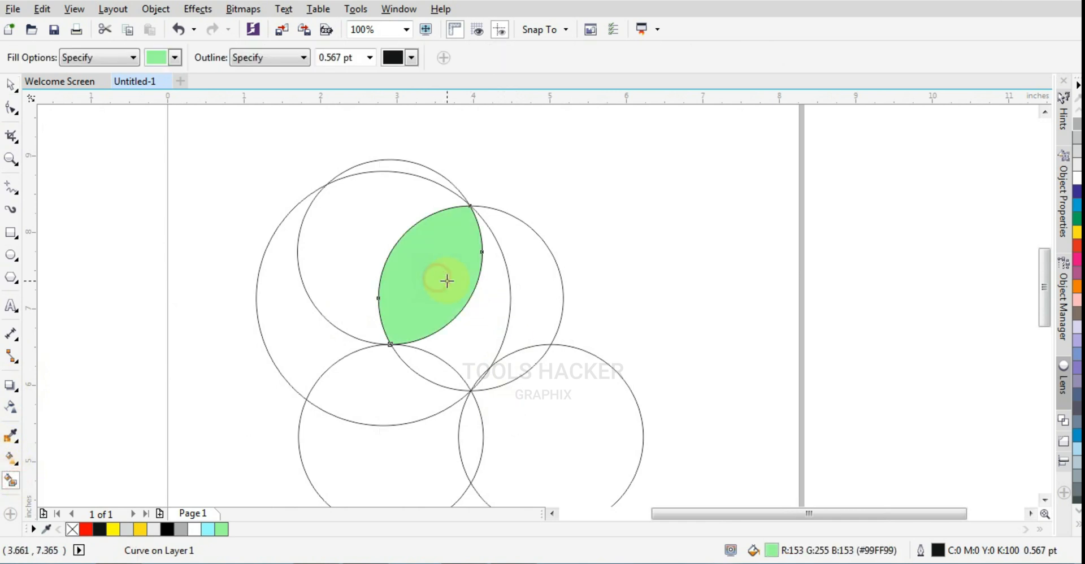
pyautogui.click(480, 299)
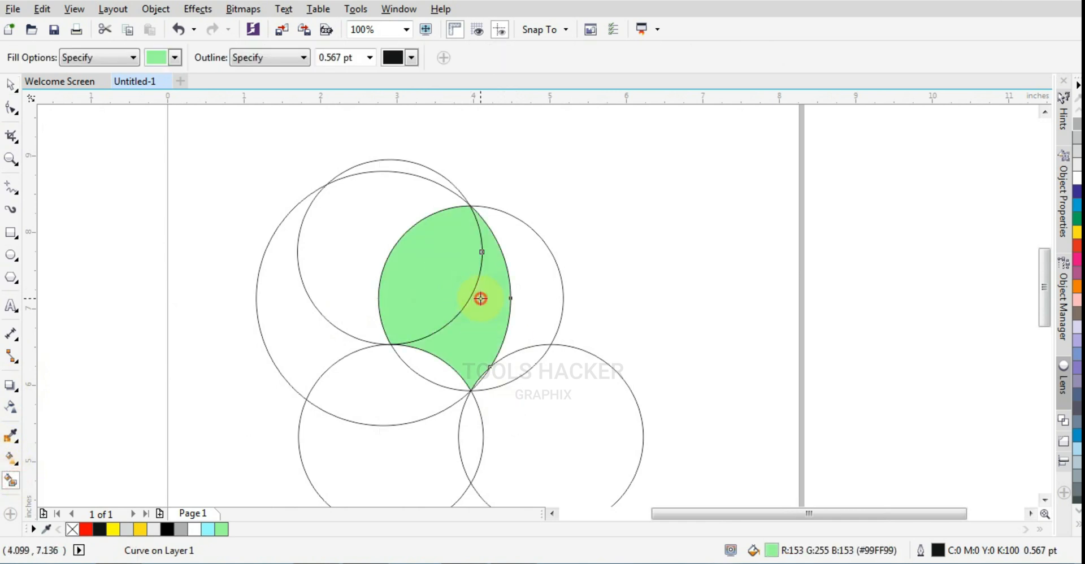
pyautogui.click(516, 320)
pyautogui.click(515, 360)
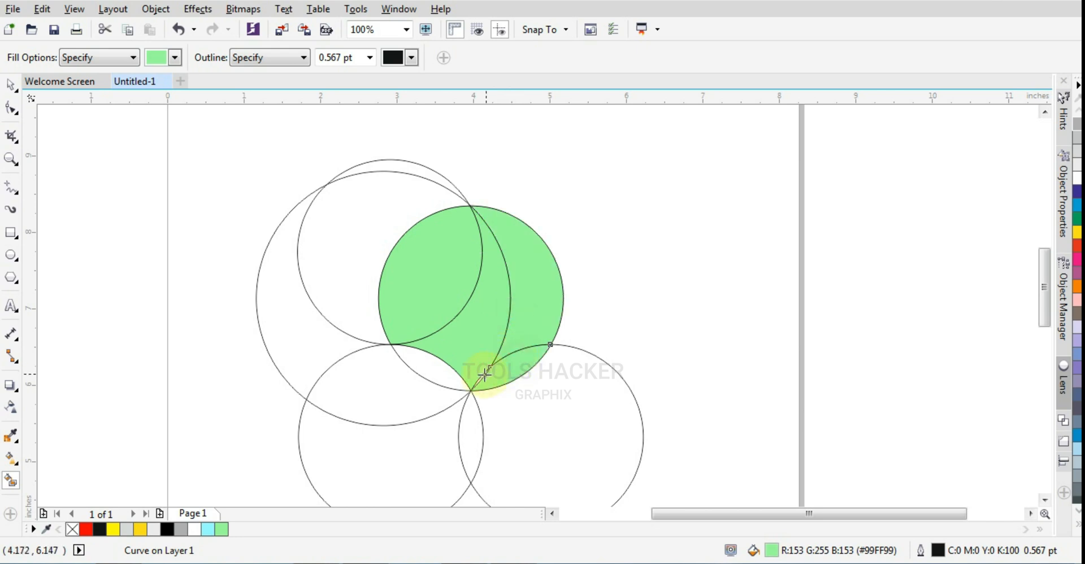
pyautogui.scroll(3, 484, 374)
pyautogui.scroll(-3, 551, 383)
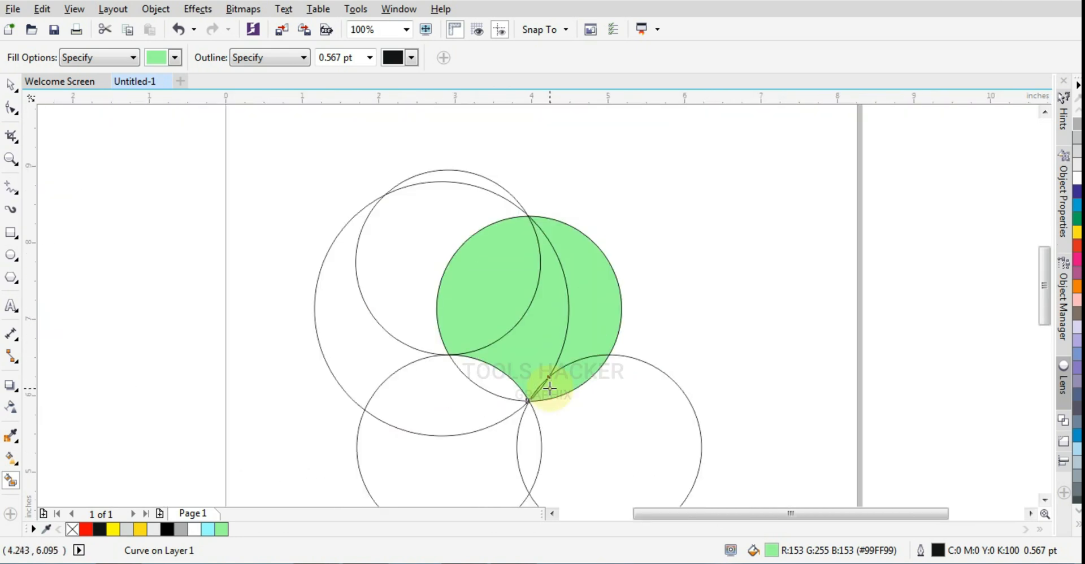
# - Delete the large circle, the upper-left circle and both lower circles, keeping the middle circle and its filled segments
pyautogui.click(10, 85)
pyautogui.click(418, 238)
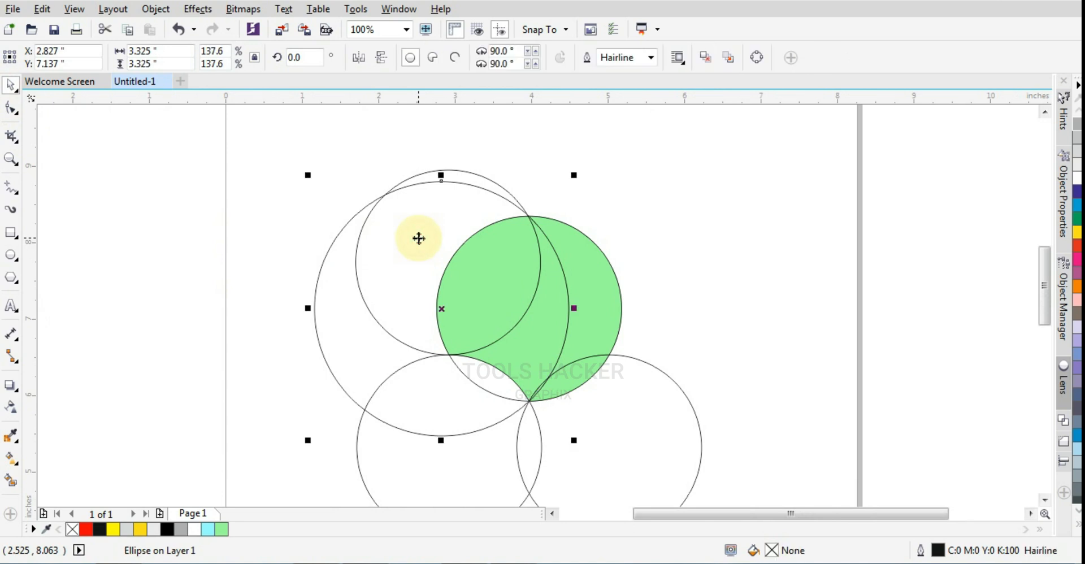
pyautogui.press('Delete')
pyautogui.click(414, 374)
pyautogui.press('Delete')
pyautogui.click(405, 288)
pyautogui.press('Delete')
pyautogui.click(600, 423)
# - Delete the remaining middle circle outline, keeping the light green segments
pyautogui.press('Delete')
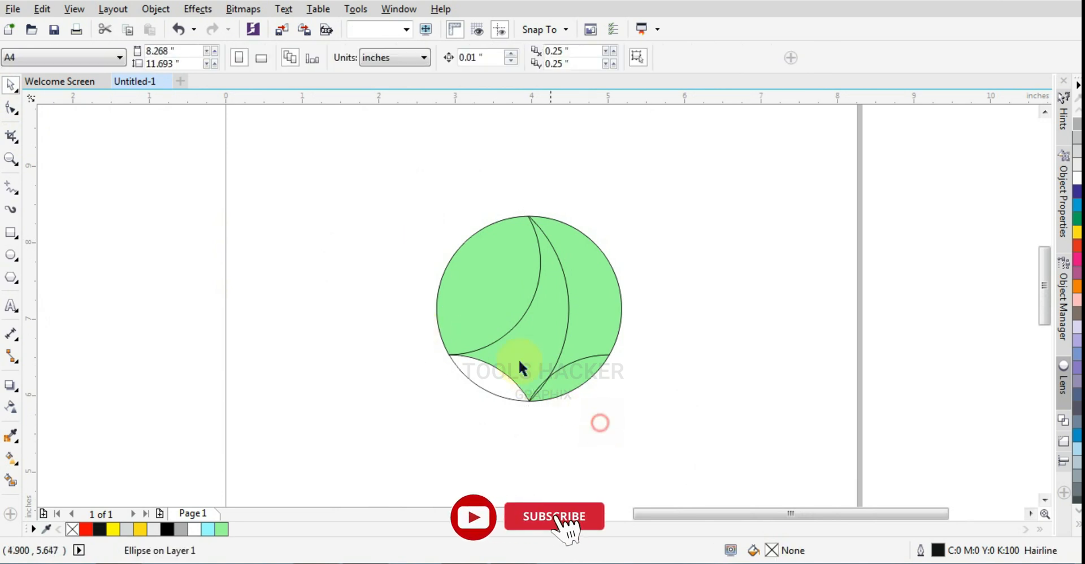
pyautogui.scroll(-3, 469, 313)
pyautogui.scroll(3, 500, 346)
pyautogui.click(474, 354)
pyautogui.press('Delete')
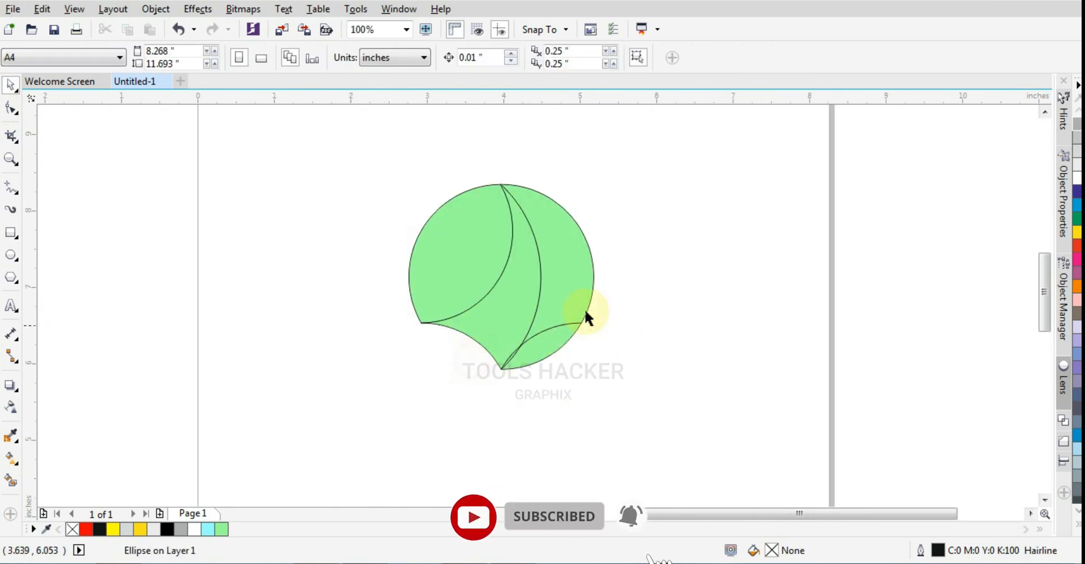
pyautogui.moveTo(636, 141); pyautogui.dragTo(394, 395)
pyautogui.click(638, 305)
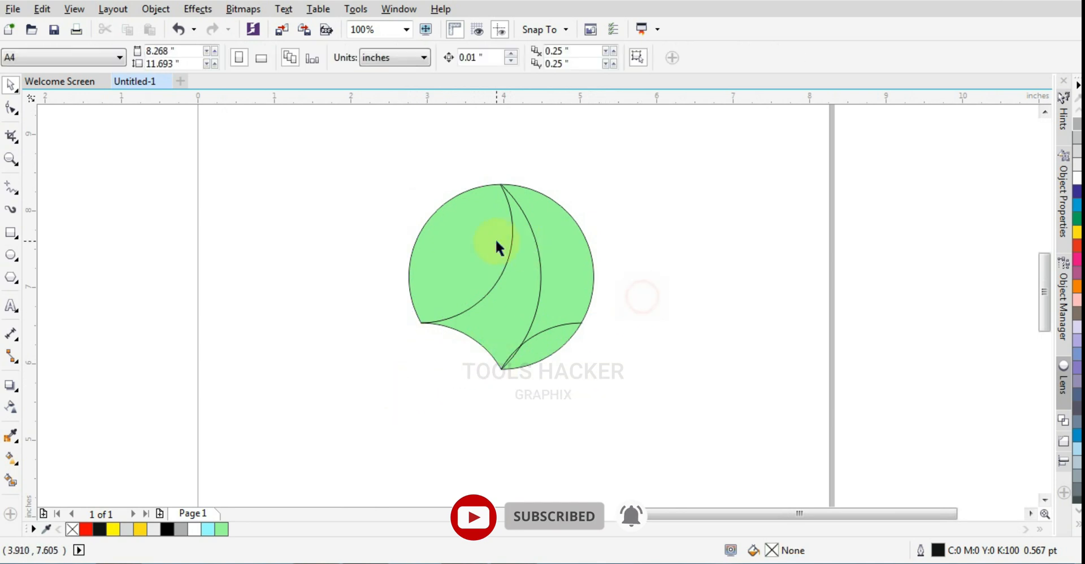
# - Give the upper-left segment a linear fountain fill running diagonally from red at its outer edge to black at its inner curve
pyautogui.click(495, 240)
pyautogui.scroll(-1, 480, 249)
pyautogui.scroll(1, 479, 249)
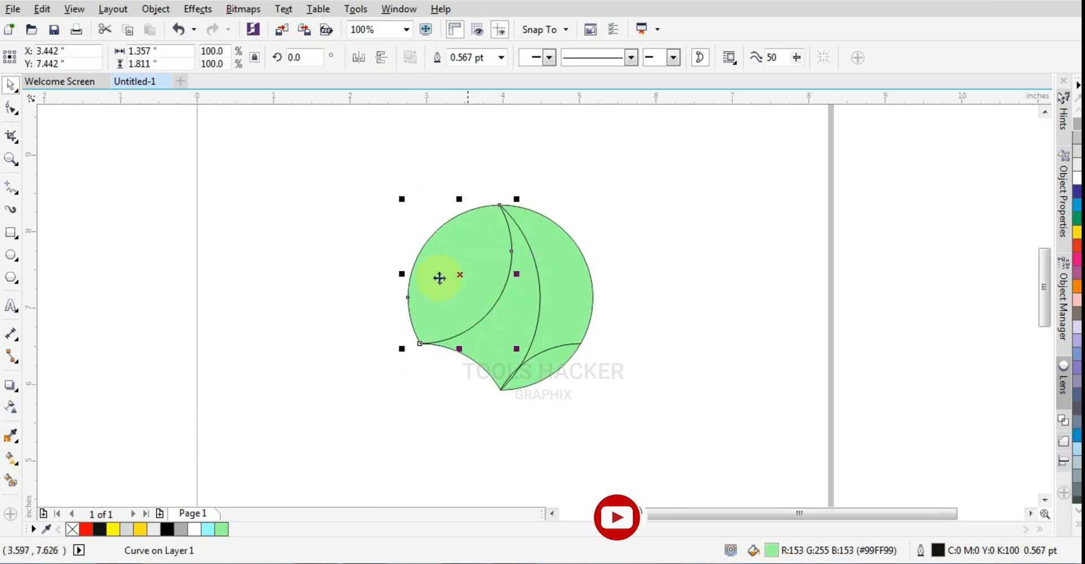
pyautogui.click(10, 458)
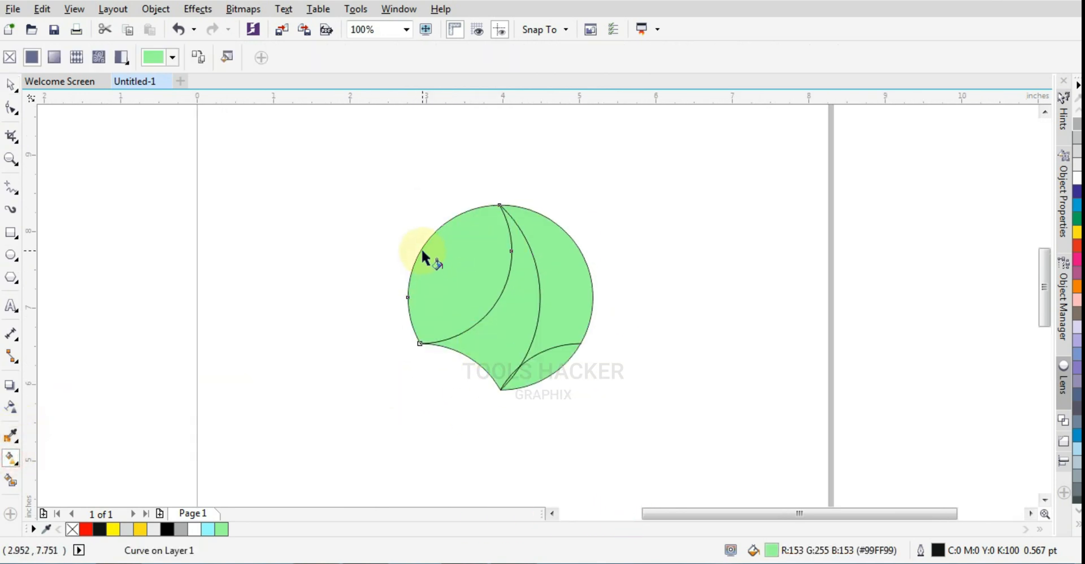
pyautogui.moveTo(421, 249); pyautogui.dragTo(494, 304)
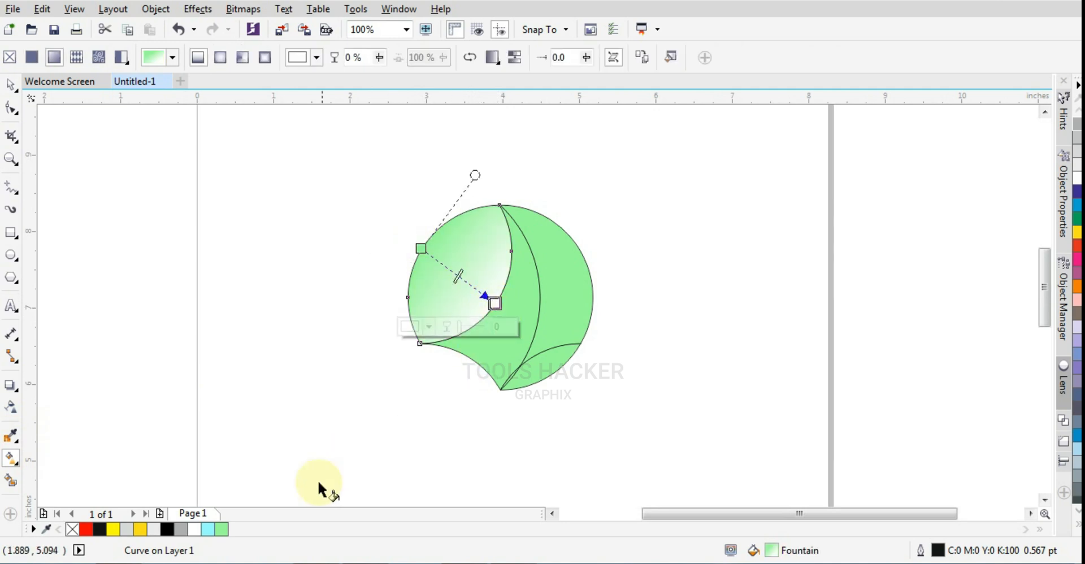
pyautogui.moveTo(117, 536); pyautogui.dragTo(498, 303)
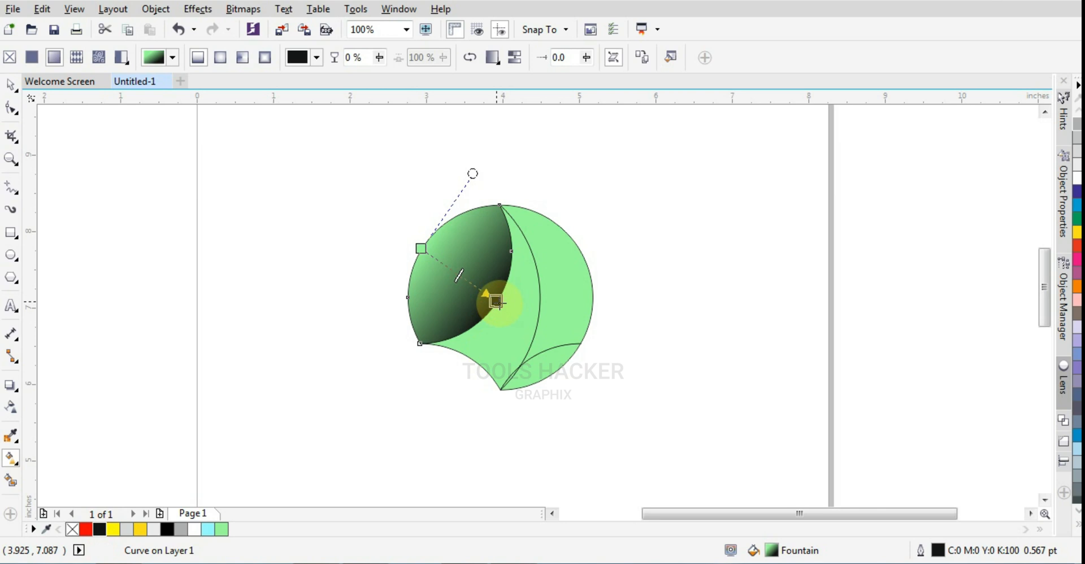
pyautogui.moveTo(86, 529); pyautogui.dragTo(420, 248)
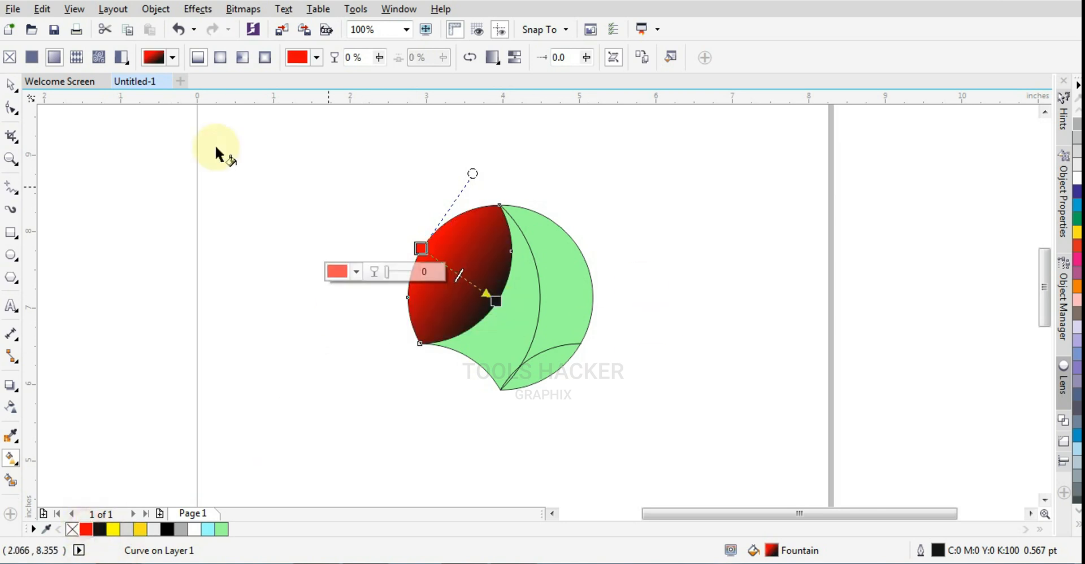
pyautogui.click(12, 85)
pyautogui.click(330, 228)
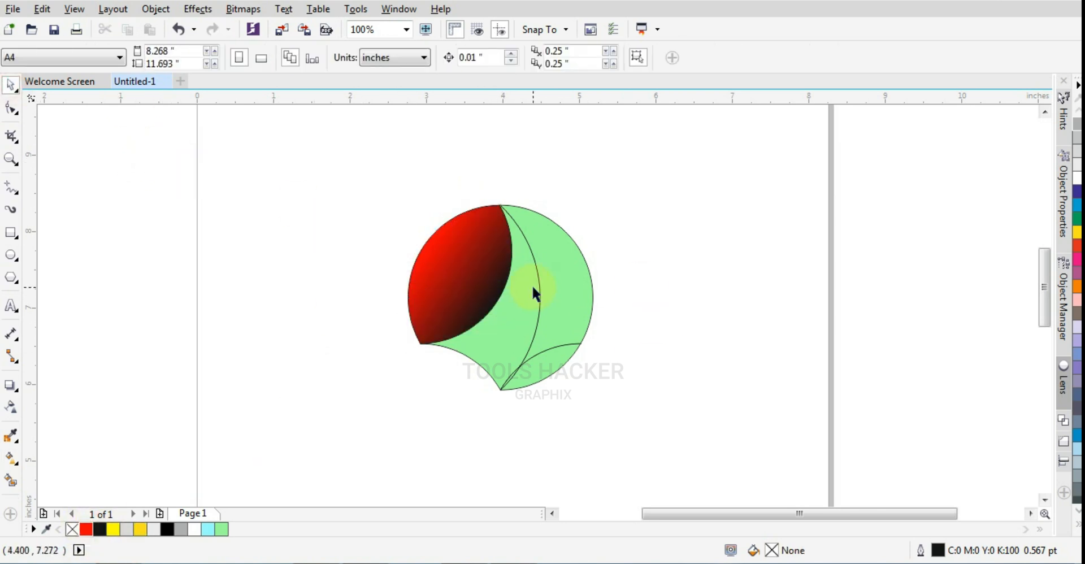
# - Give the middle segment a linear fountain fill from 40% Black near its upper outer curve to white at its lower-left edge
pyautogui.click(532, 291)
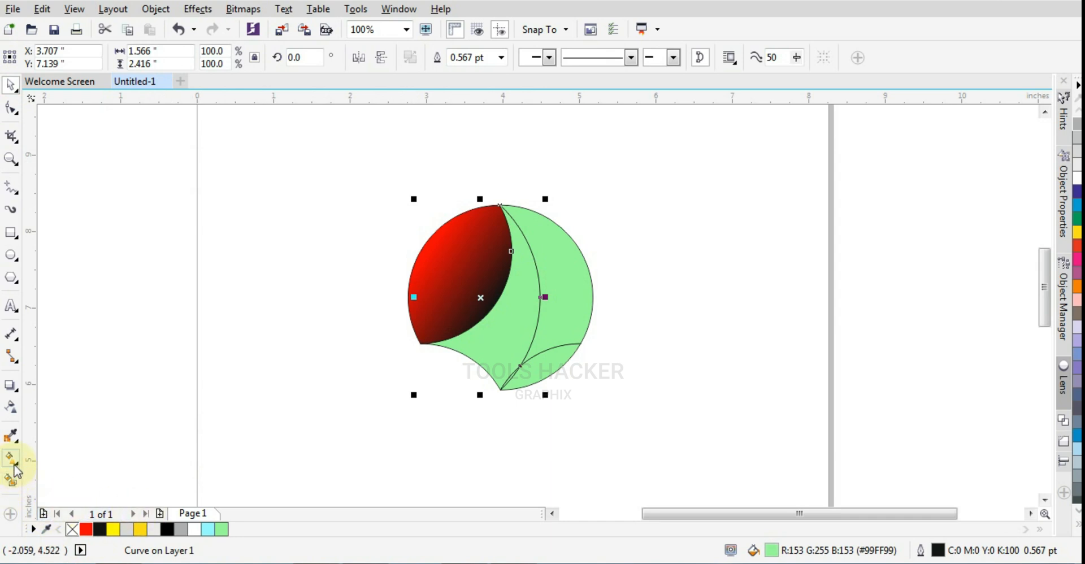
pyautogui.click(11, 415)
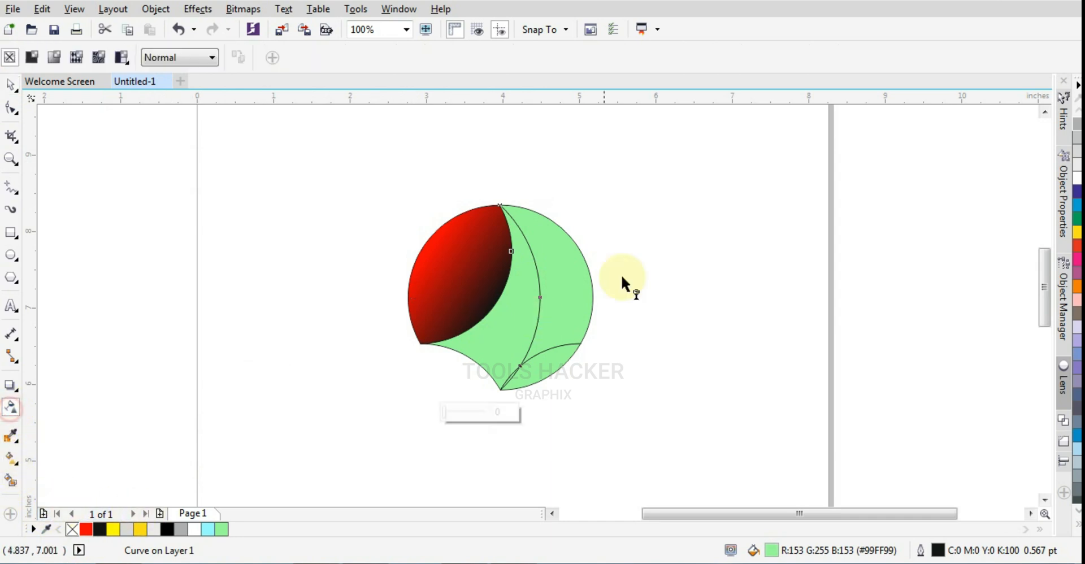
pyautogui.click(10, 458)
pyautogui.moveTo(509, 215); pyautogui.dragTo(509, 346)
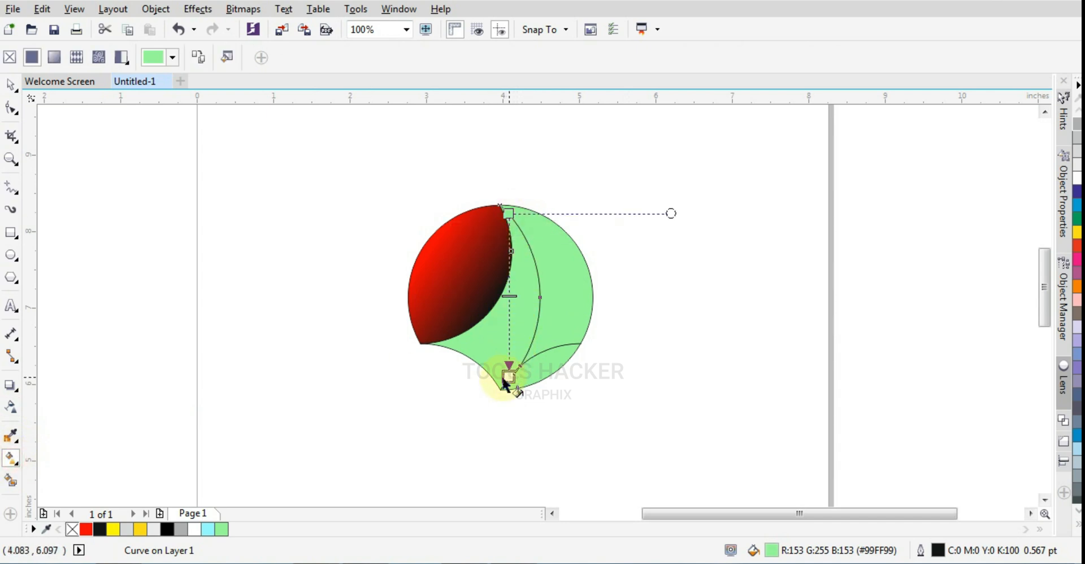
pyautogui.moveTo(503, 382); pyautogui.dragTo(480, 361)
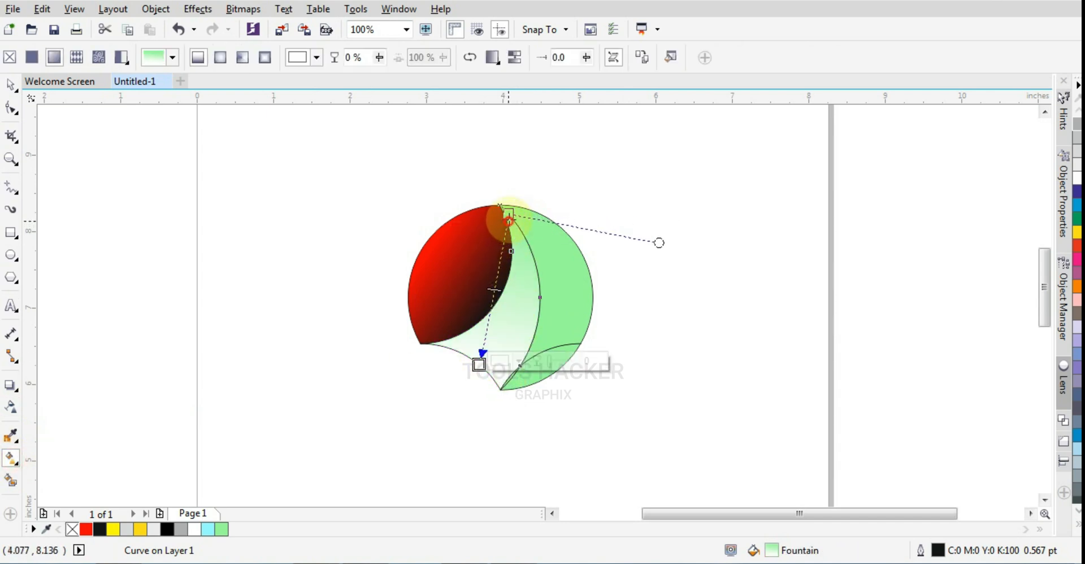
pyautogui.moveTo(509, 216); pyautogui.dragTo(531, 251)
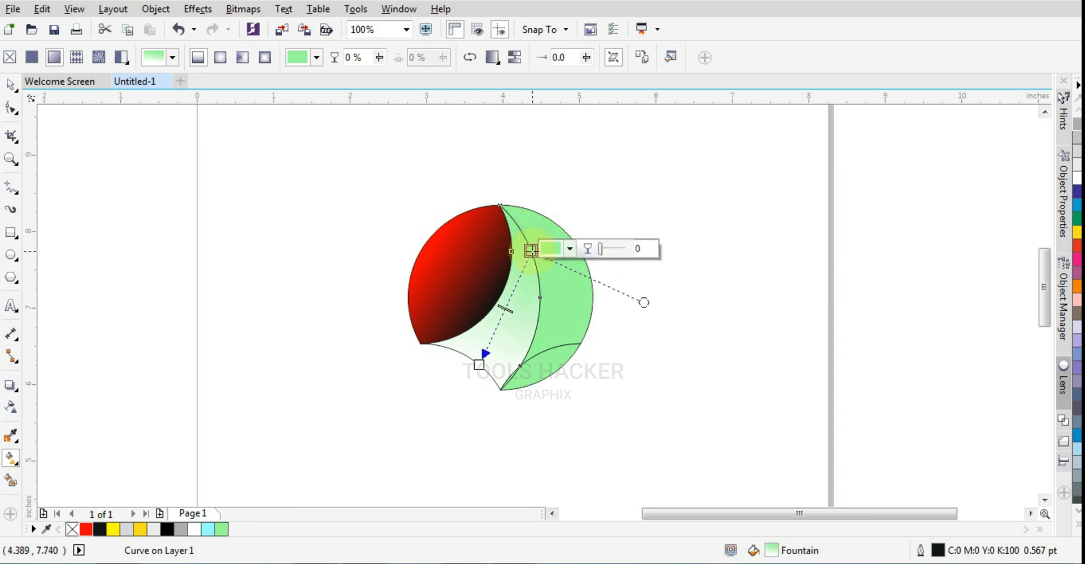
pyautogui.click(569, 250)
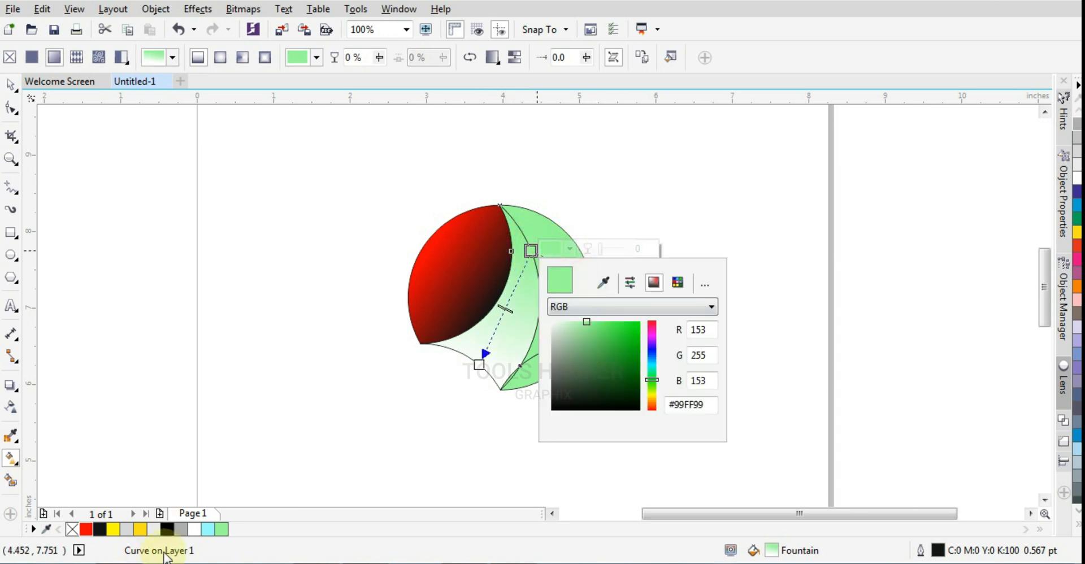
pyautogui.click(171, 523)
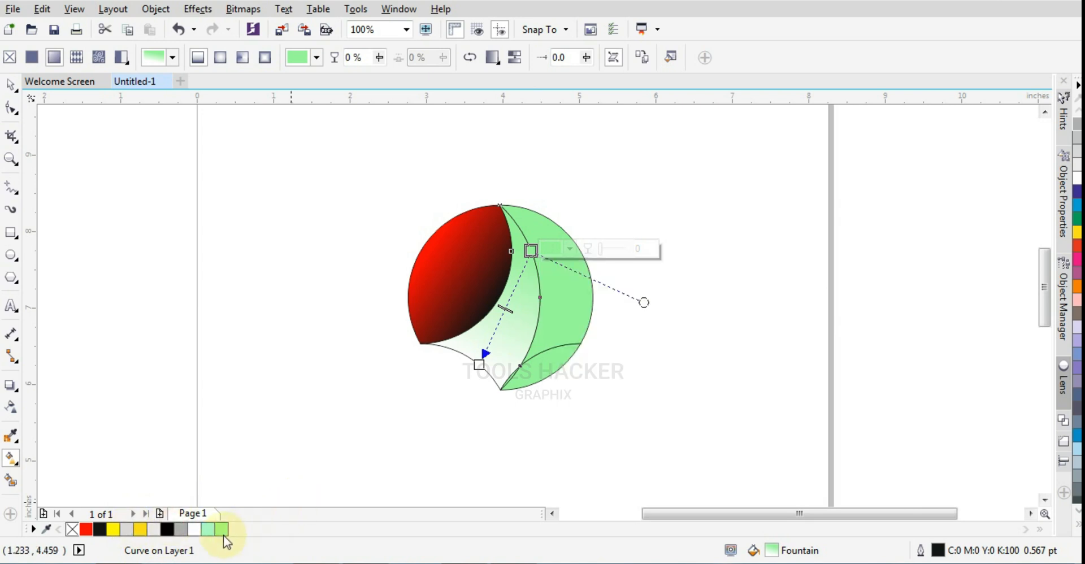
pyautogui.click(182, 532)
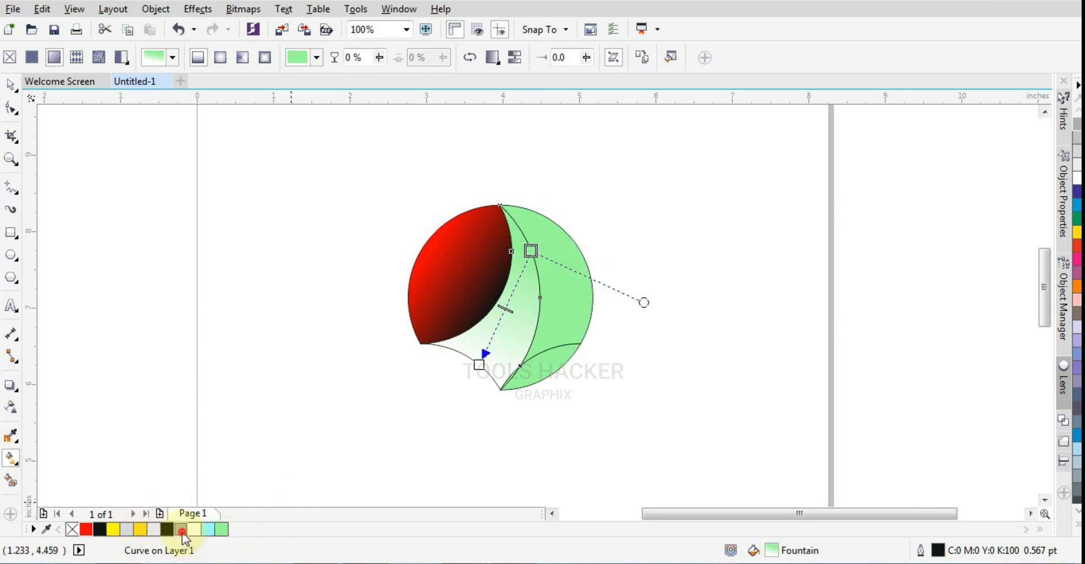
pyautogui.click(478, 366)
pyautogui.moveTo(478, 365); pyautogui.dragTo(475, 363)
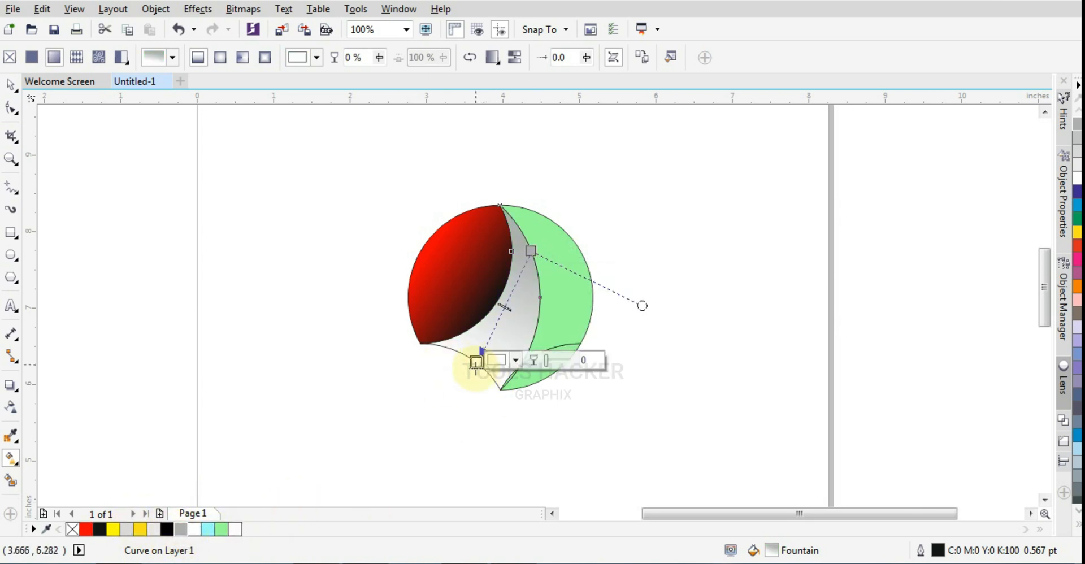
pyautogui.click(568, 320)
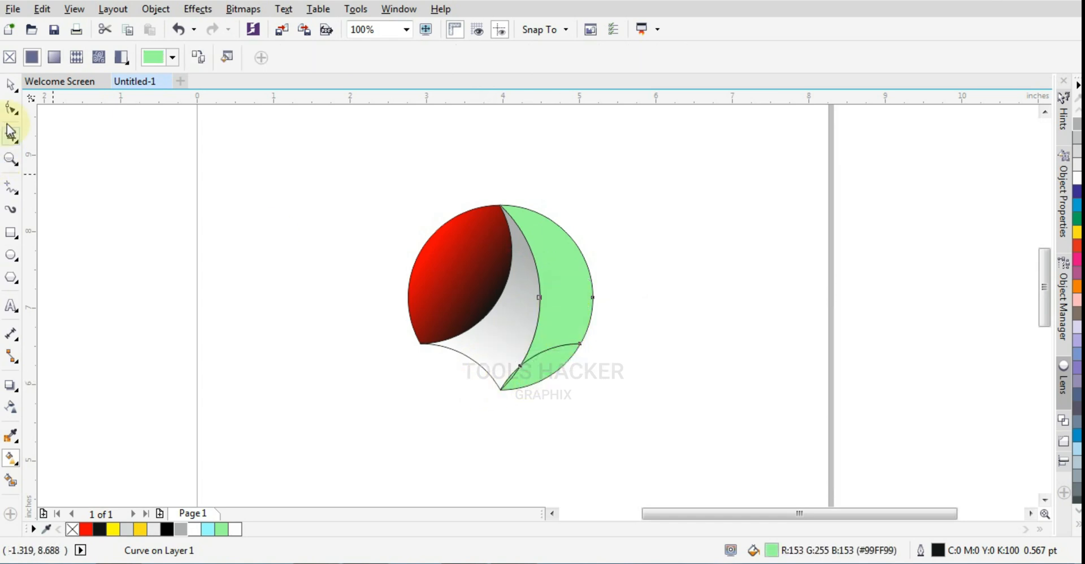
pyautogui.click(11, 84)
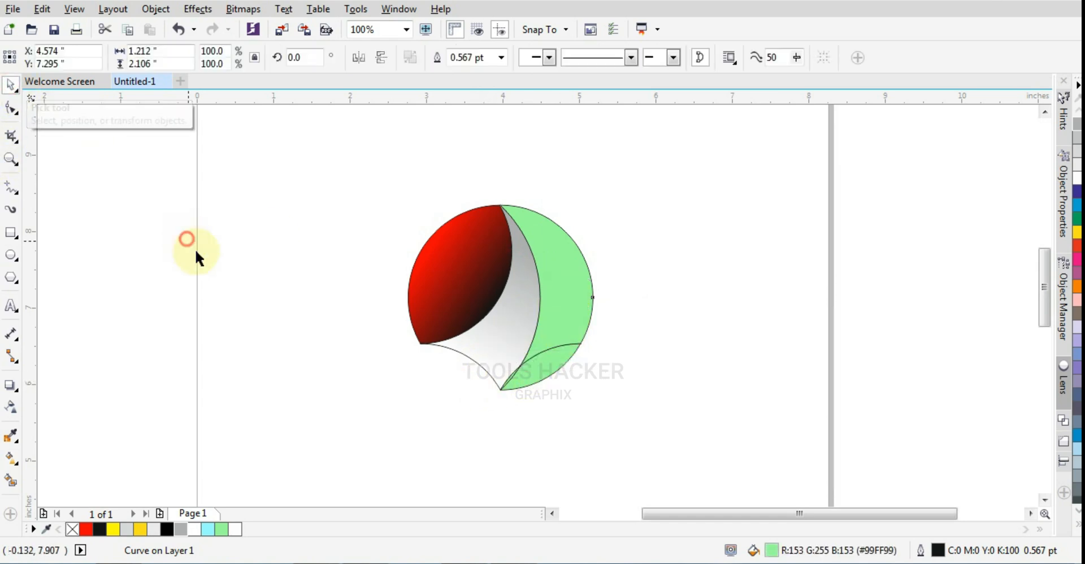
# - Weld the thin sliver at the logo's bottom tip to the grey-white middle segment
pyautogui.moveTo(442, 427); pyautogui.dragTo(546, 349)
pyautogui.keyDown('shift'); pyautogui.click(506, 334); pyautogui.keyUp('shift')
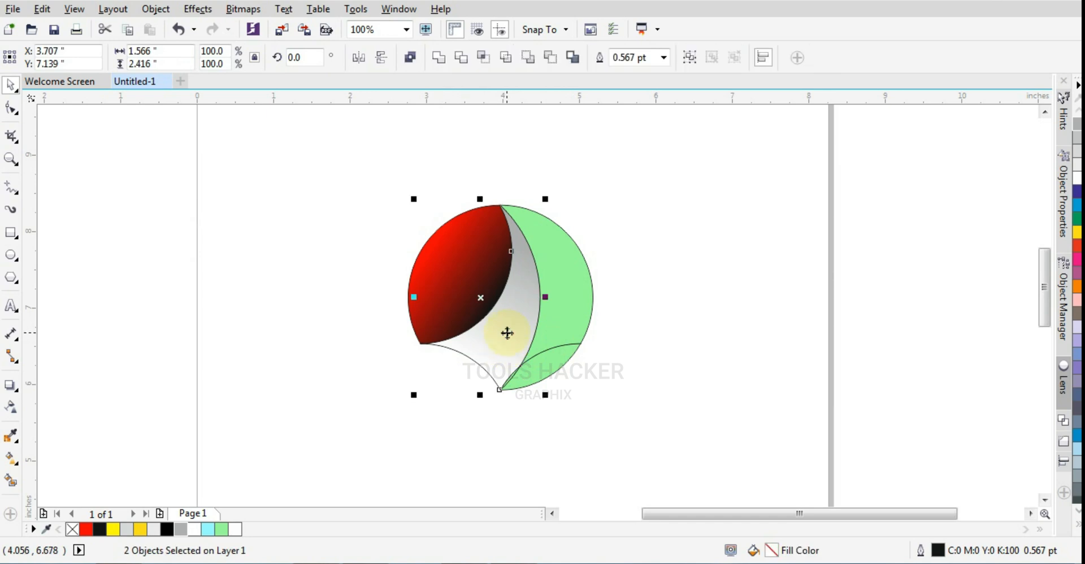
pyautogui.click(440, 60)
pyautogui.click(362, 270)
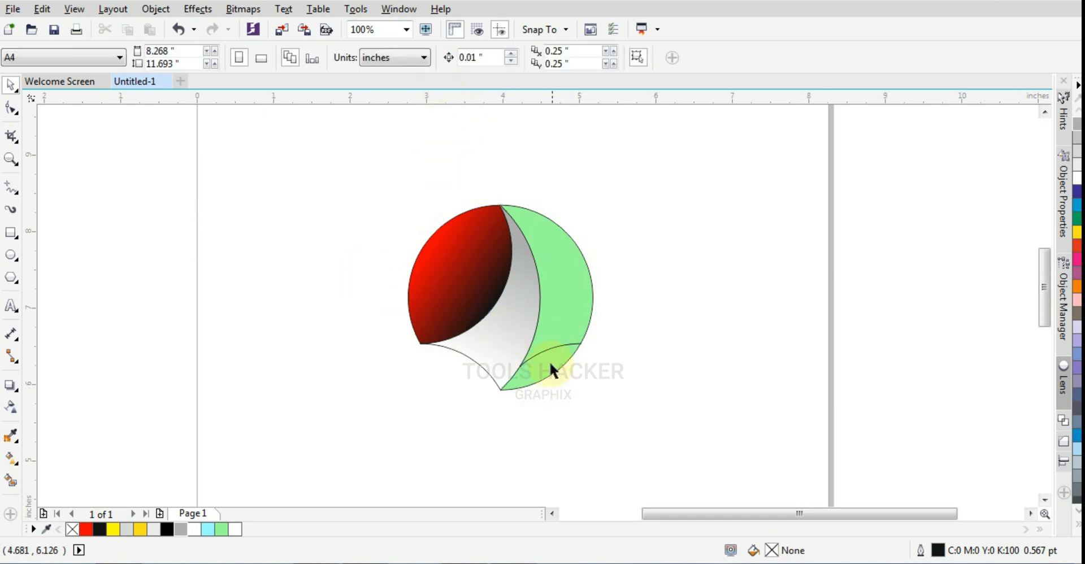
# - Weld the small lower-right green piece to the large right green segment
pyautogui.click(549, 362)
pyautogui.keyDown('shift'); pyautogui.click(553, 338); pyautogui.keyUp('shift')
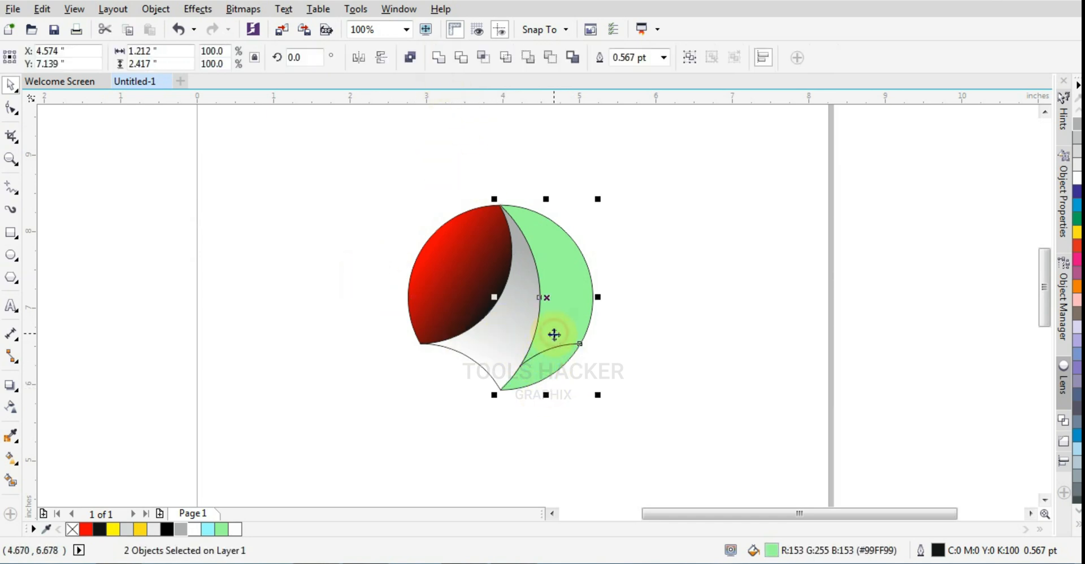
pyautogui.click(436, 59)
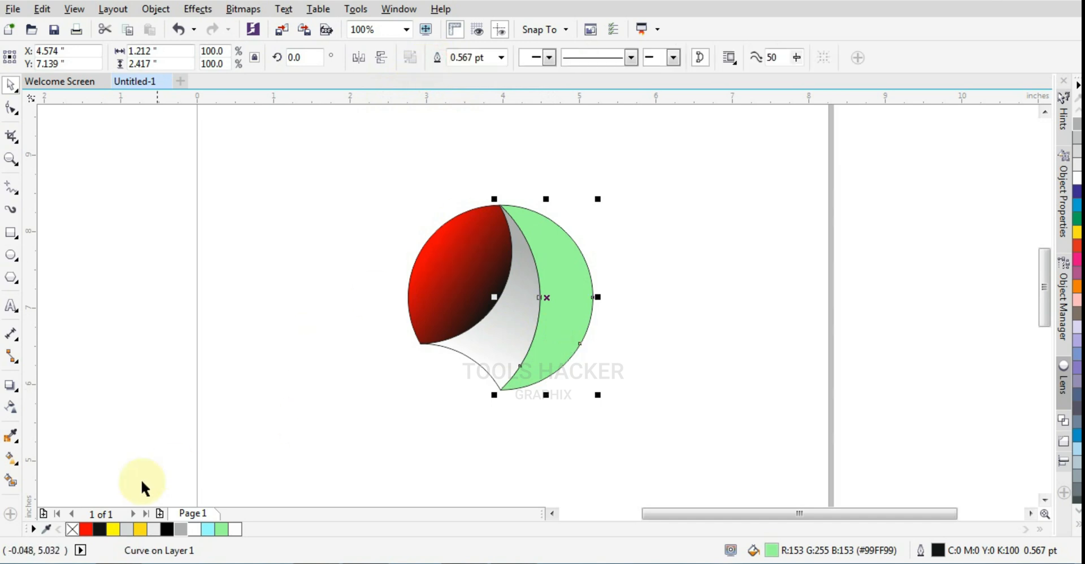
# - Give the welded right segment a linear fountain fill from light grey at its top tip to white at its lower-right edge
pyautogui.click(13, 461)
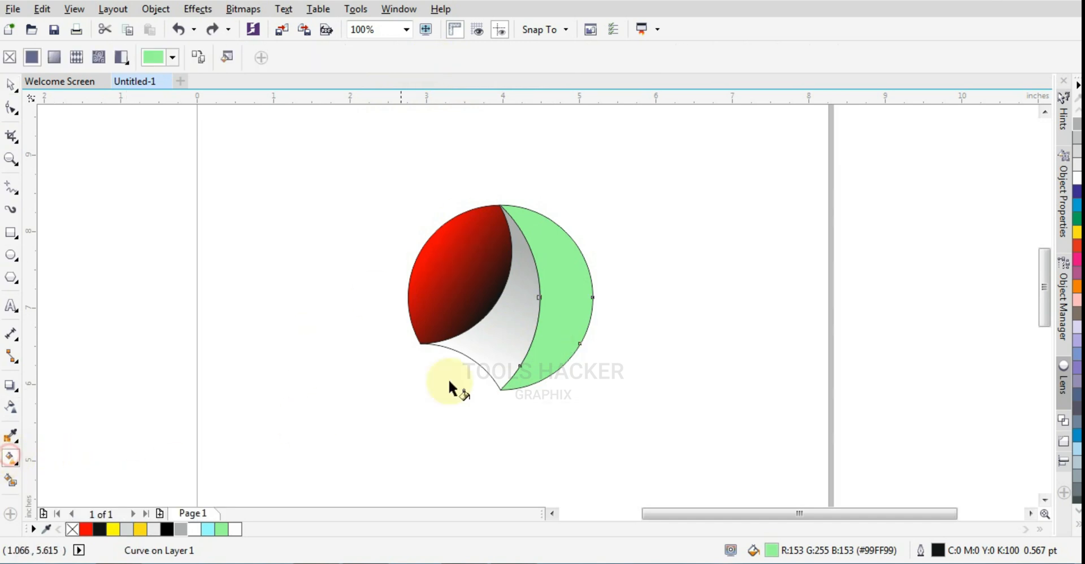
pyautogui.moveTo(504, 213); pyautogui.dragTo(568, 356)
pyautogui.click(568, 356)
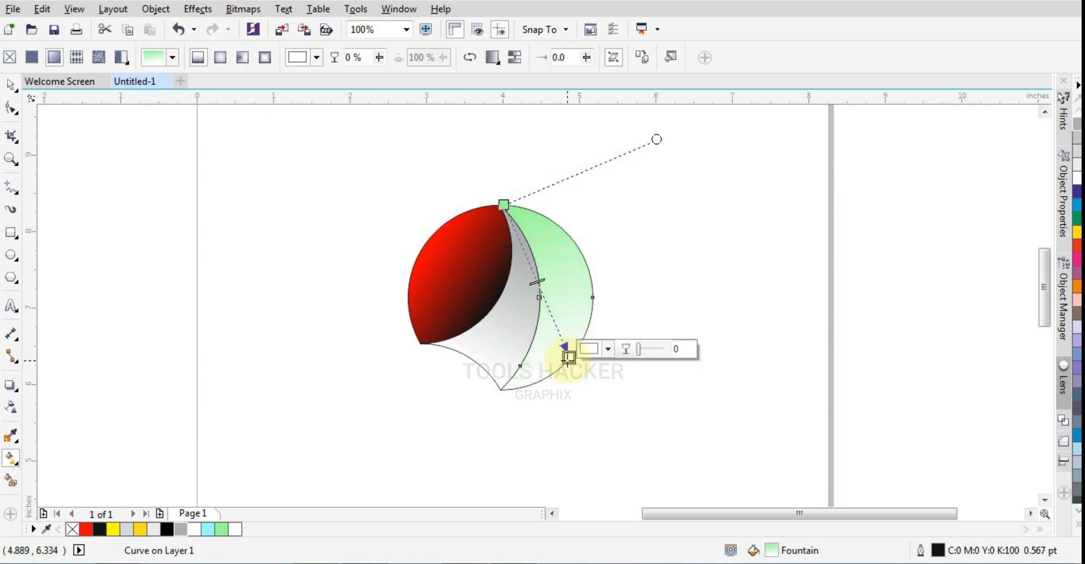
pyautogui.click(504, 204)
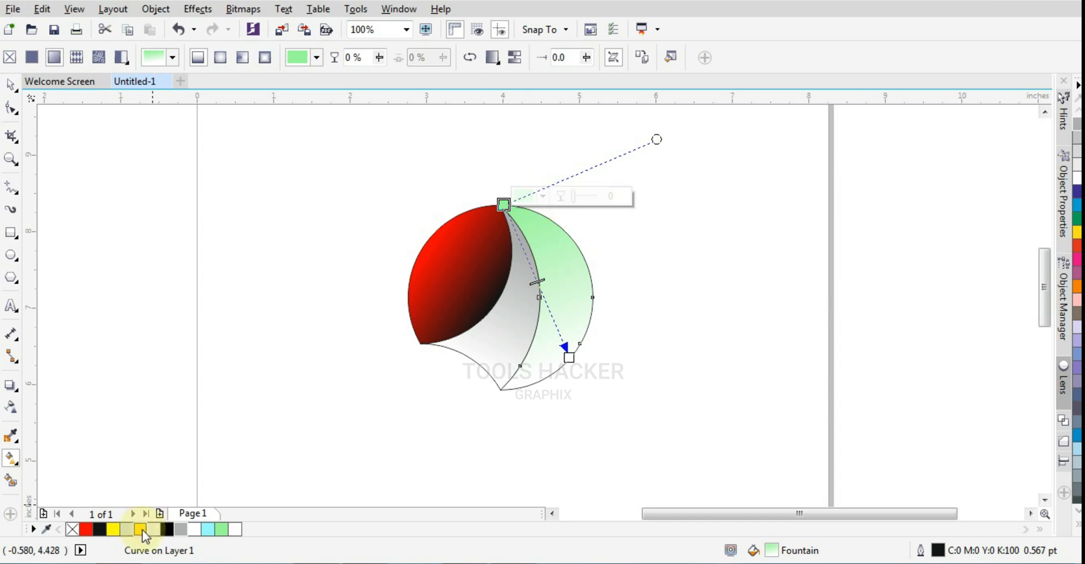
pyautogui.click(180, 529)
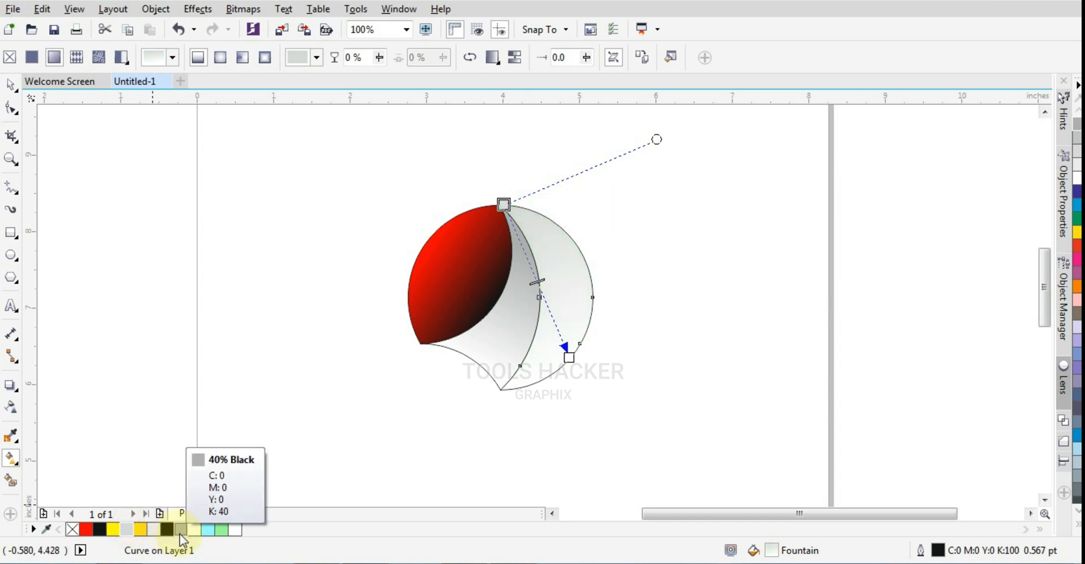
pyautogui.click(10, 82)
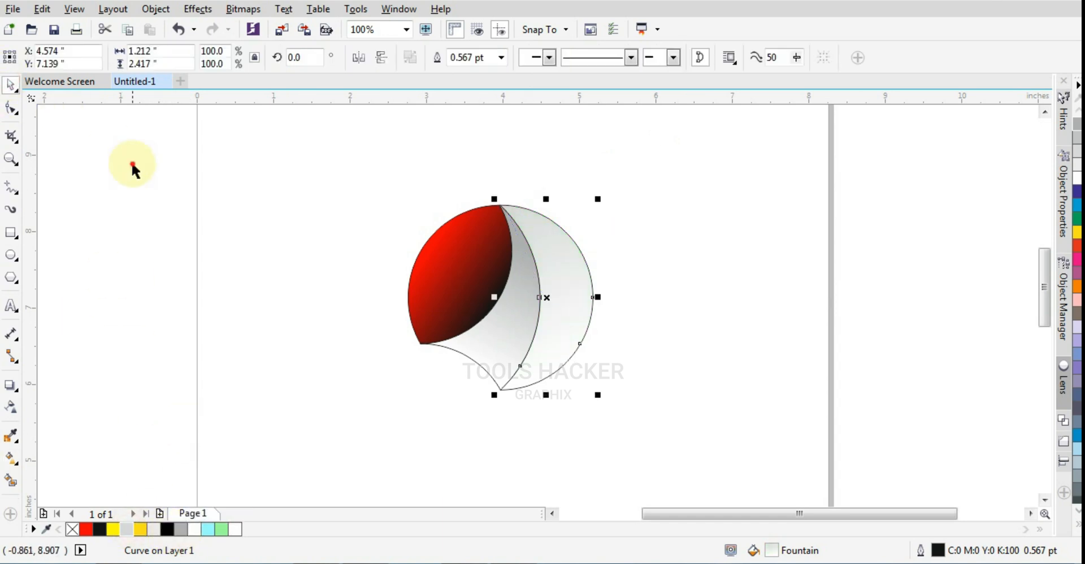
# - Remove the outlines from all three logo segments
pyautogui.moveTo(273, 157); pyautogui.dragTo(744, 406)
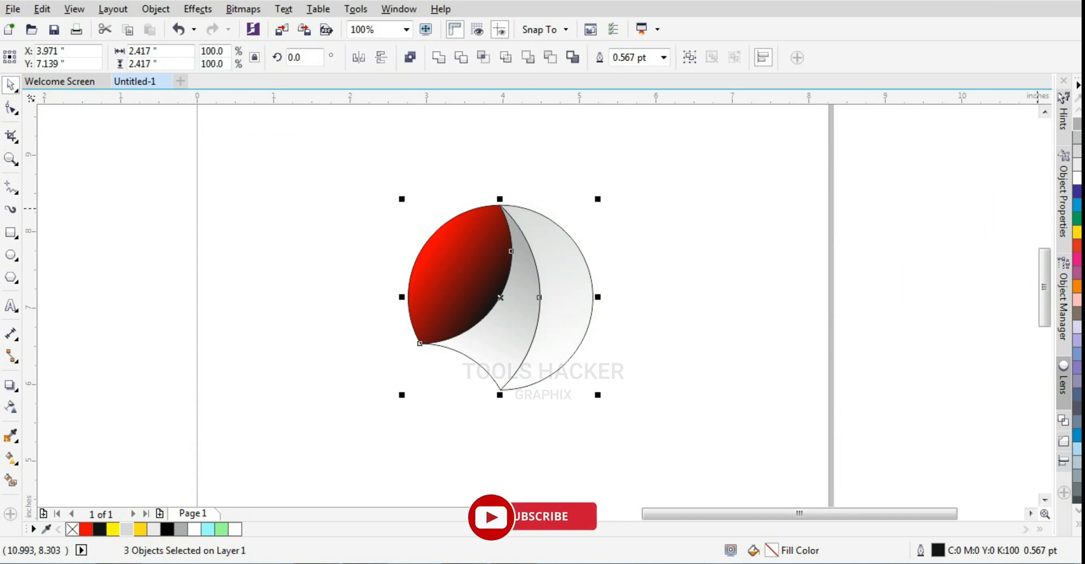
pyautogui.click(1078, 525)
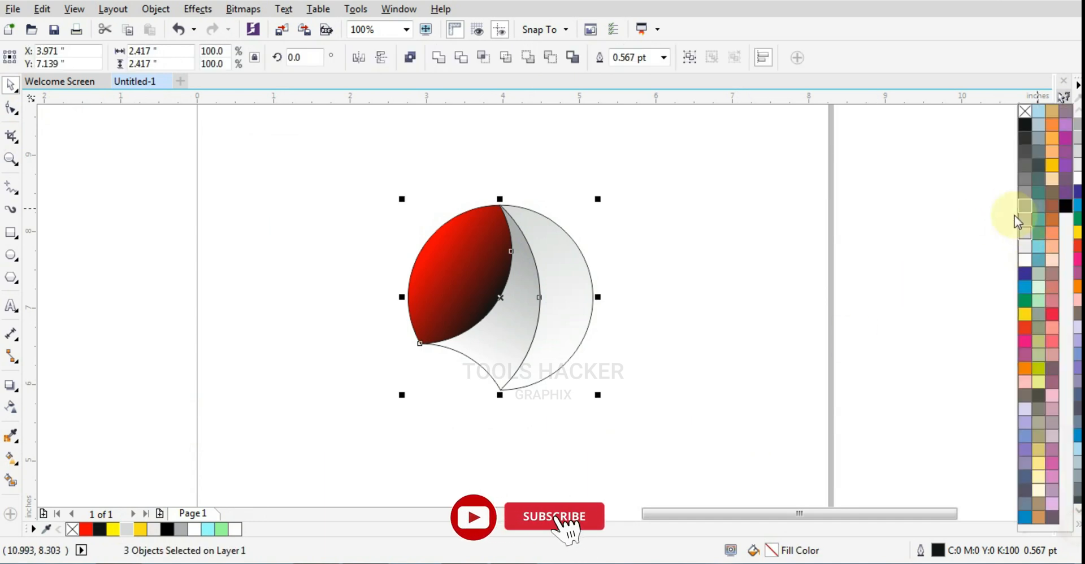
pyautogui.rightClick(1024, 112)
pyautogui.click(734, 305)
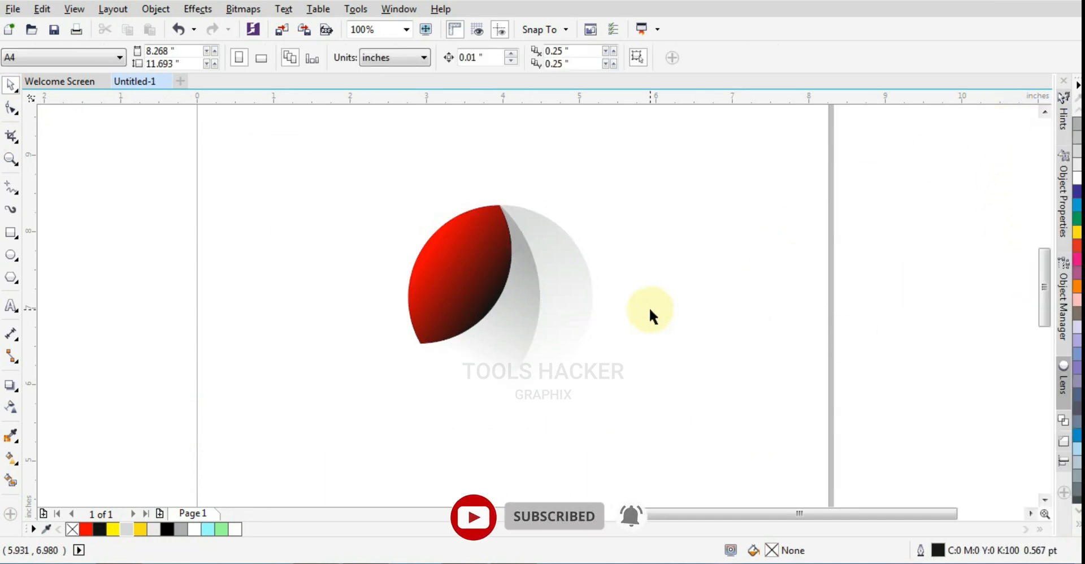
# - Move the white end of the right segment's fountain fill slightly down and to the left
pyautogui.click(582, 278)
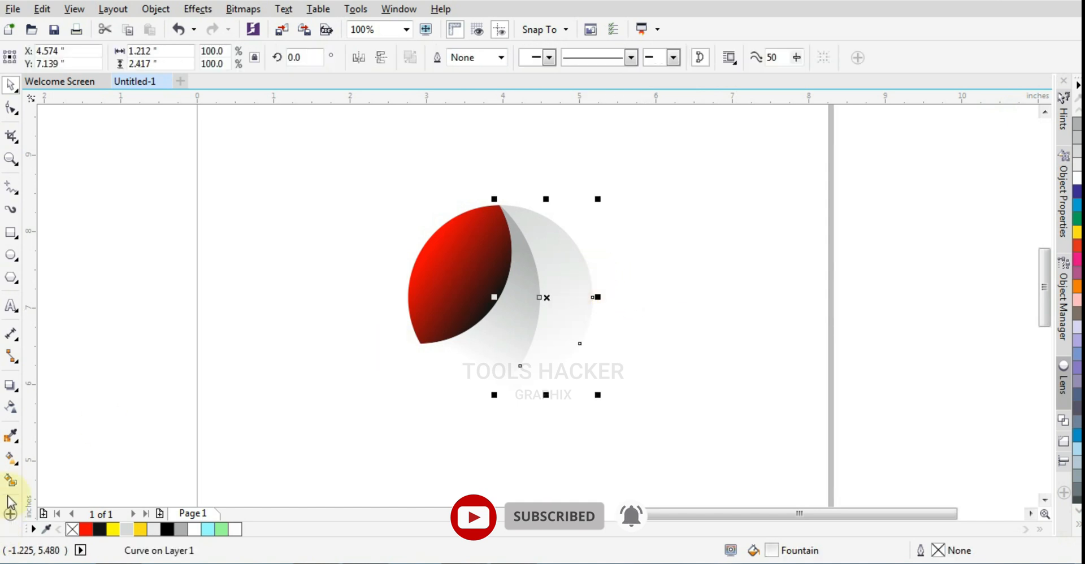
pyautogui.click(10, 458)
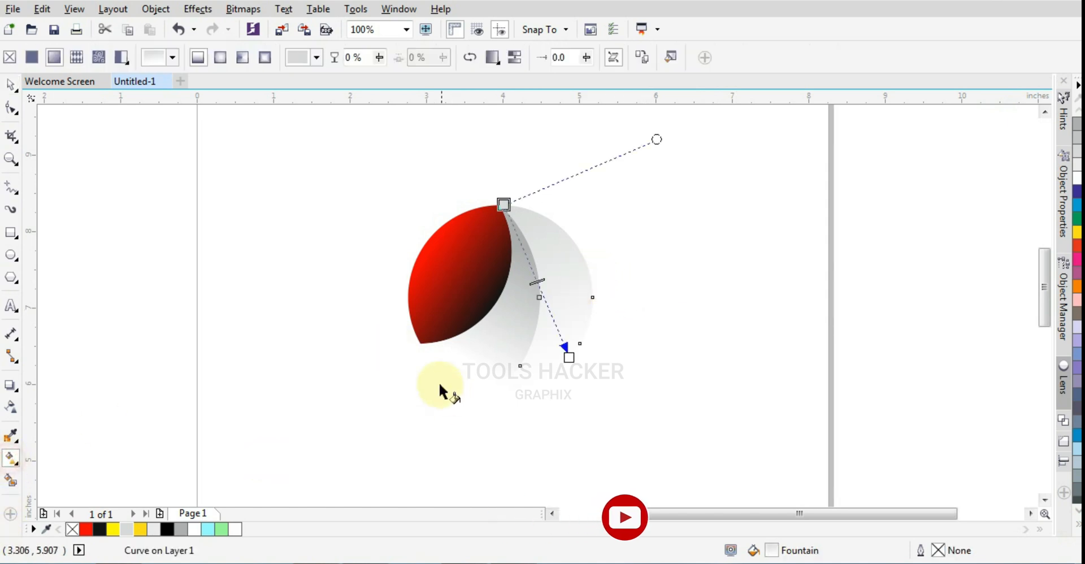
pyautogui.click(568, 373)
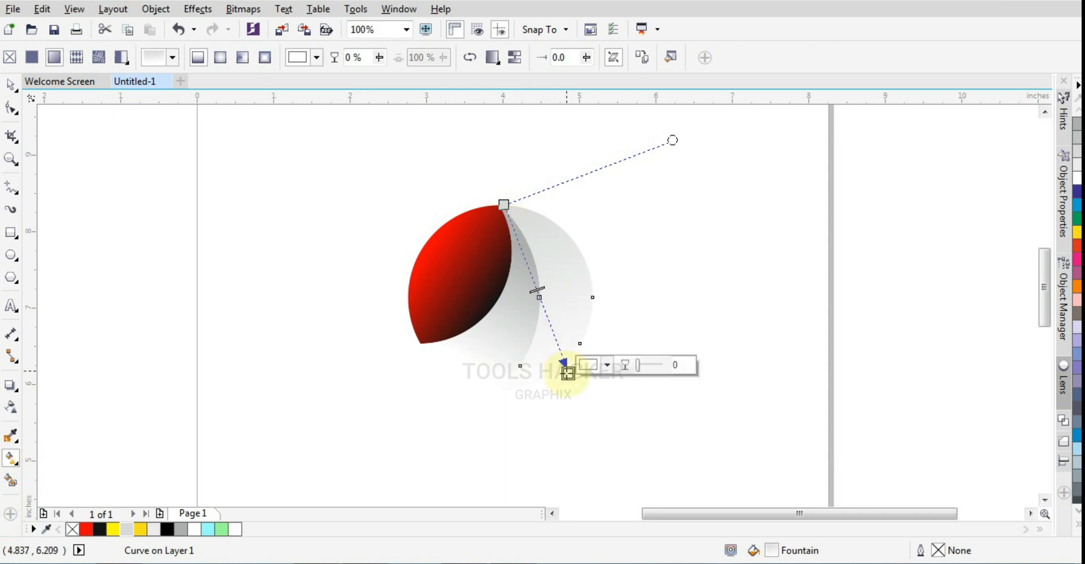
pyautogui.moveTo(568, 372); pyautogui.dragTo(560, 372)
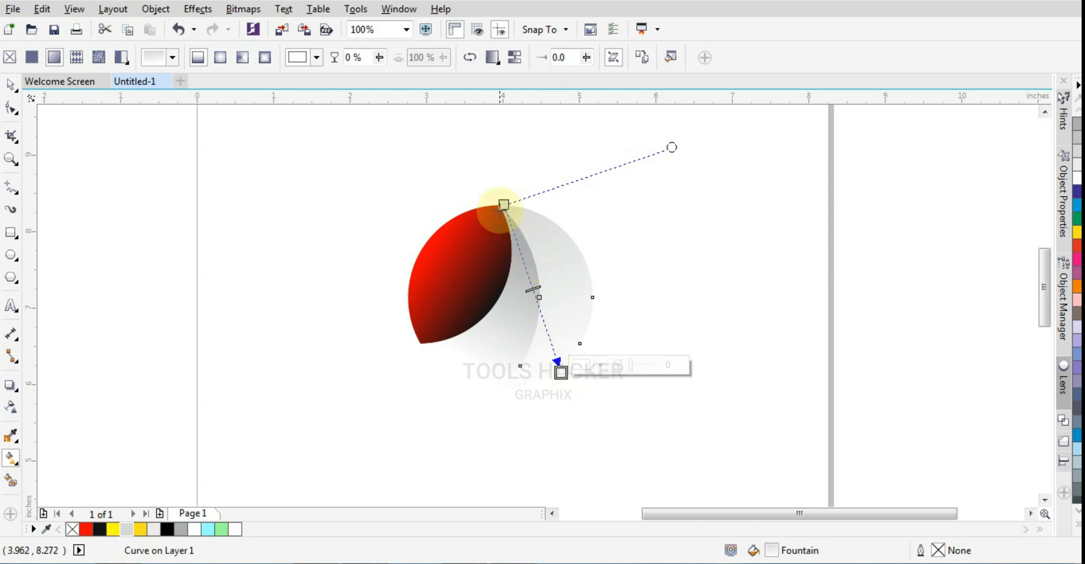
# - Move the grey start of the right segment's fountain fill down from the top tip, then deselect the segment
pyautogui.moveTo(503, 206); pyautogui.dragTo(511, 241)
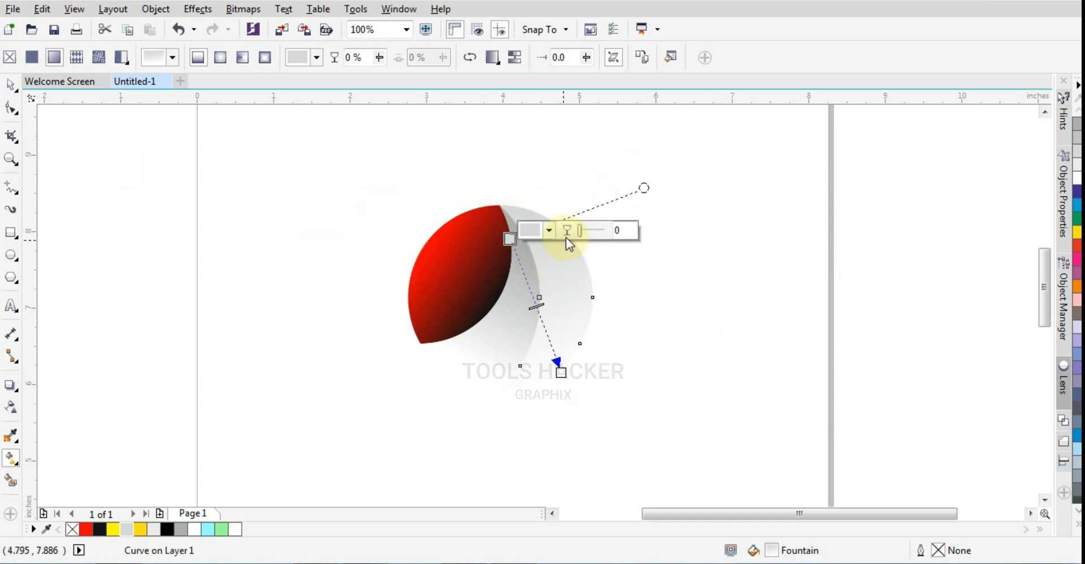
pyautogui.click(437, 206)
pyautogui.click(530, 220)
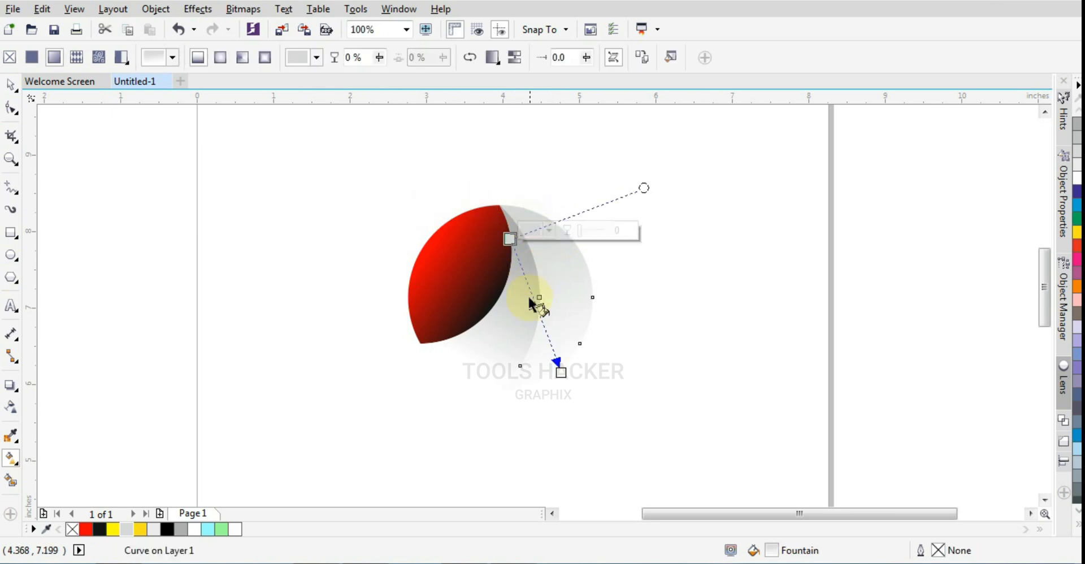
pyautogui.click(10, 85)
pyautogui.click(291, 175)
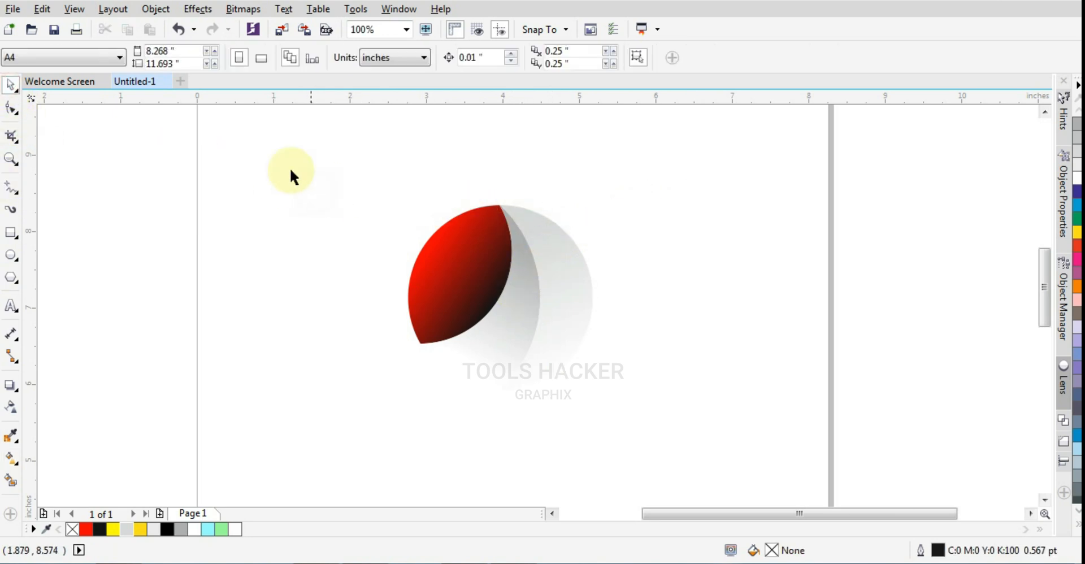
# - Group the three logo segments into one object
pyautogui.moveTo(281, 165); pyautogui.dragTo(731, 453)
pyautogui.click(547, 297)
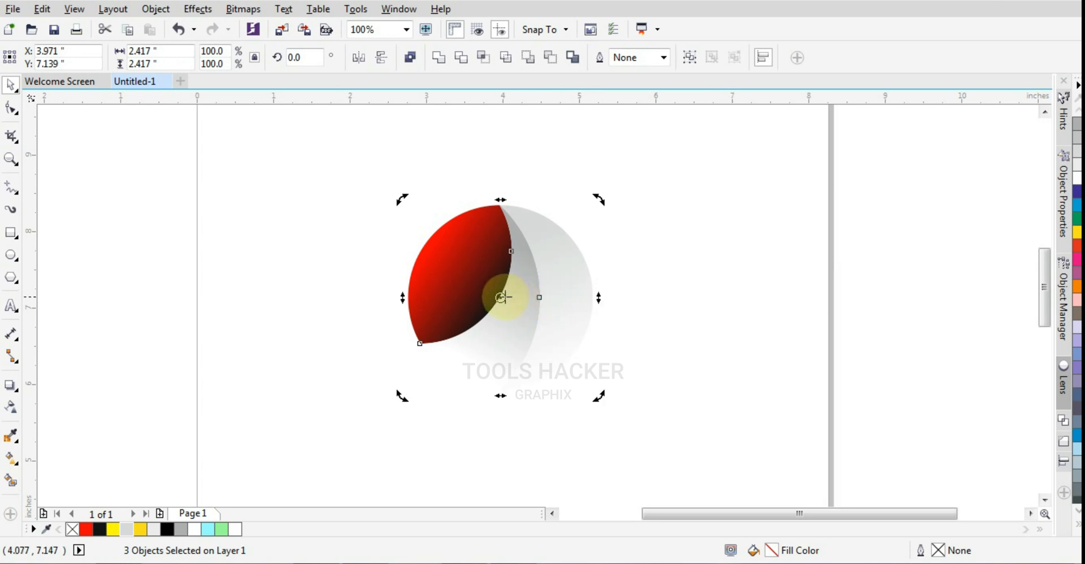
pyautogui.hotkey('ctrl', 'g')
# - Move the group's rotation centre to its bottom middle and make two evenly spaced rotated copies around it, the last at 240°
pyautogui.moveTo(500, 298); pyautogui.dragTo(500, 391)
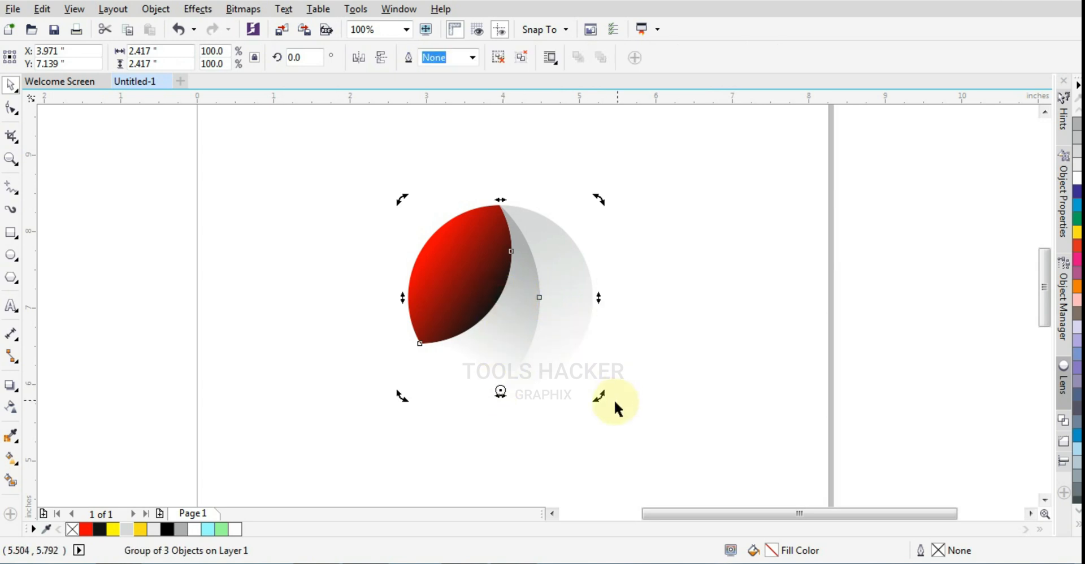
pyautogui.moveTo(599, 398); pyautogui.dragTo(484, 350)
pyautogui.rightClick(482, 348)
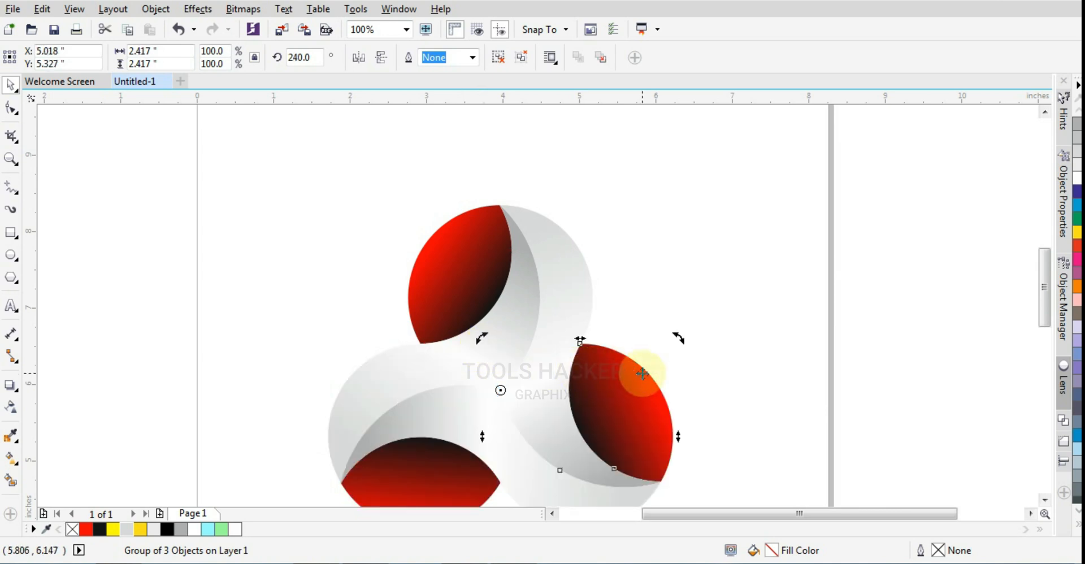
pyautogui.scroll(-1, 643, 367)
pyautogui.click(641, 350)
# - Change the red end of the fountain fill in the lower-right copy's leaf shape to bright cyan-blue
pyautogui.click(10, 159)
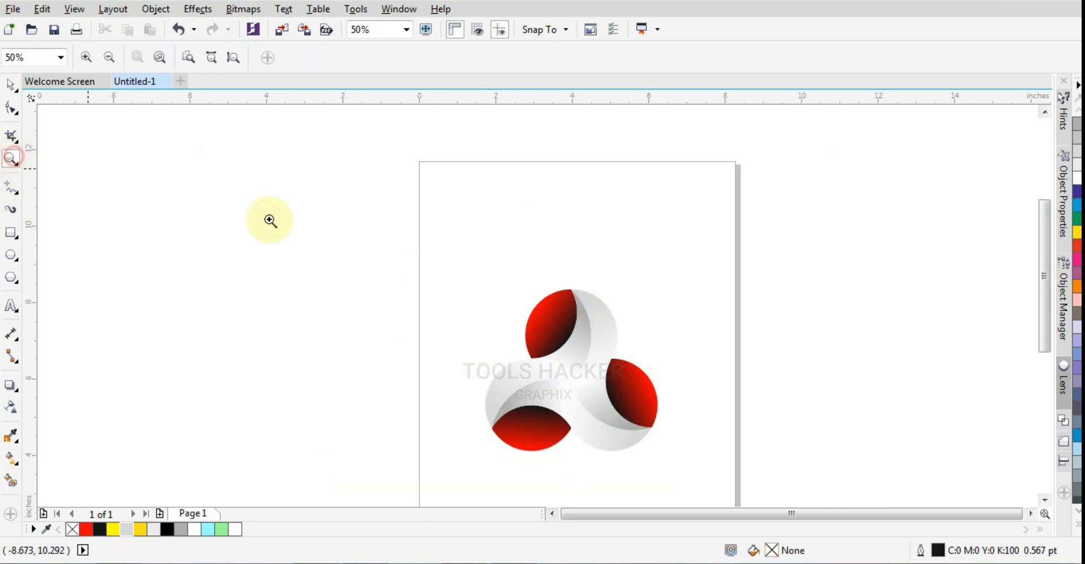
pyautogui.moveTo(444, 252); pyautogui.dragTo(686, 482)
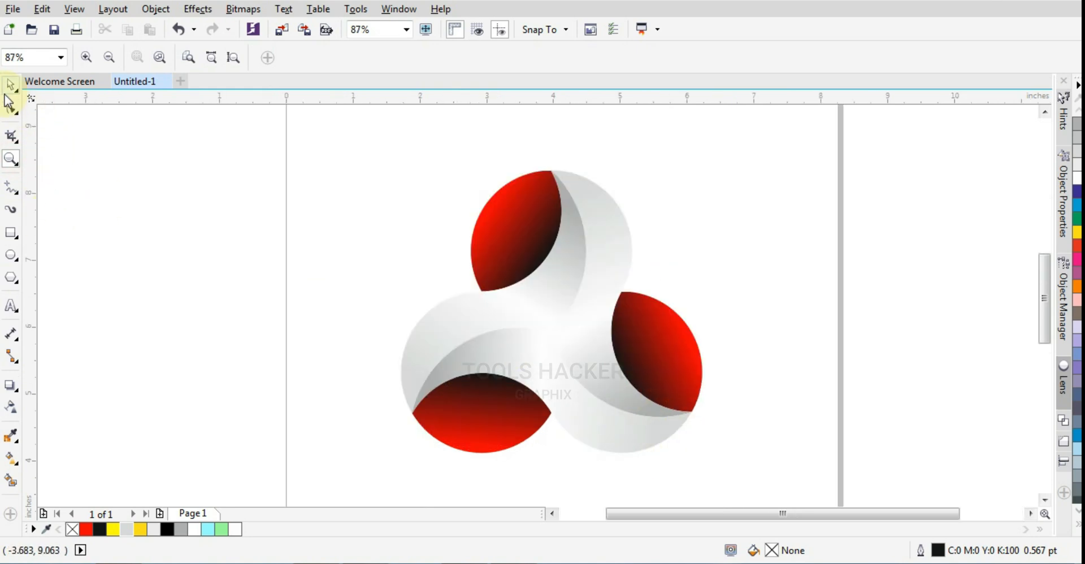
pyautogui.click(10, 84)
pyautogui.click(682, 337)
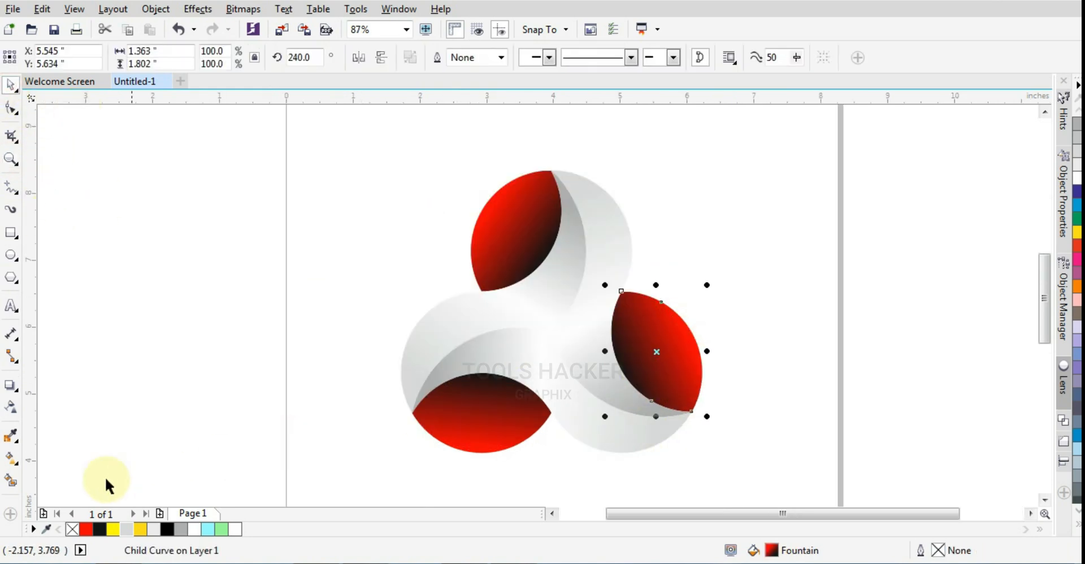
pyautogui.click(12, 462)
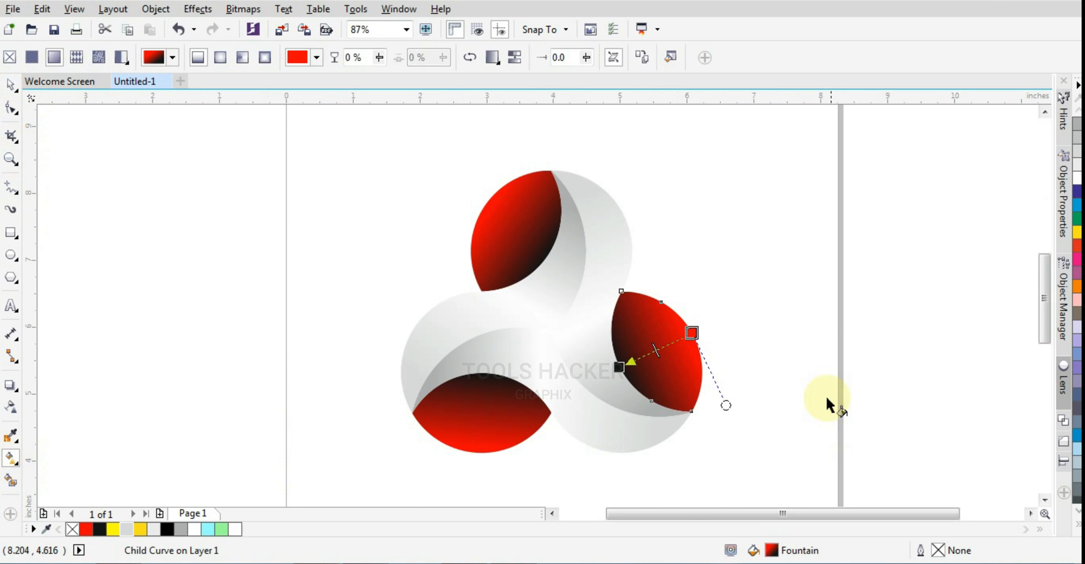
pyautogui.click(691, 331)
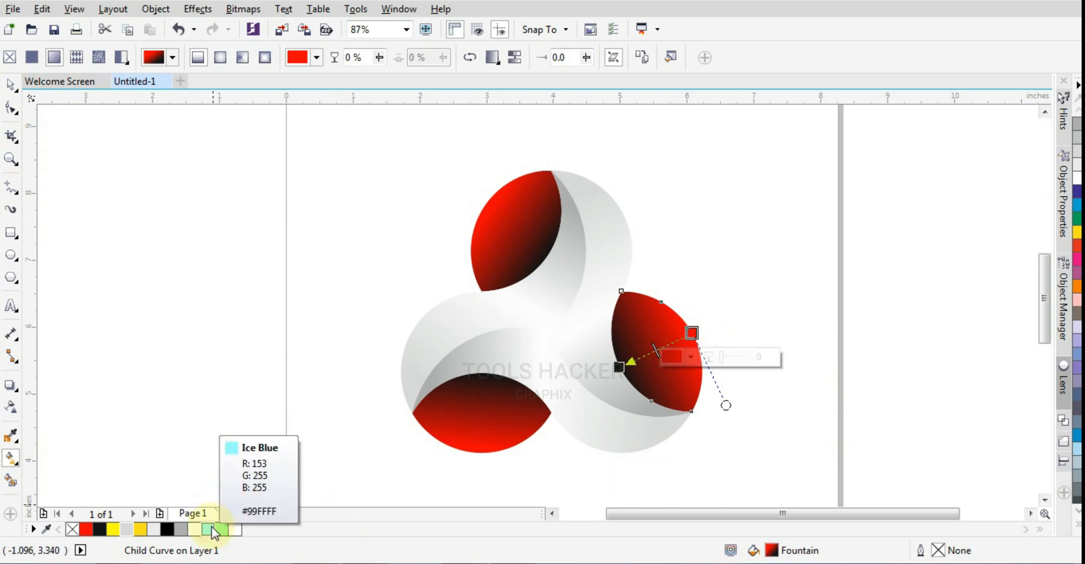
pyautogui.click(692, 333)
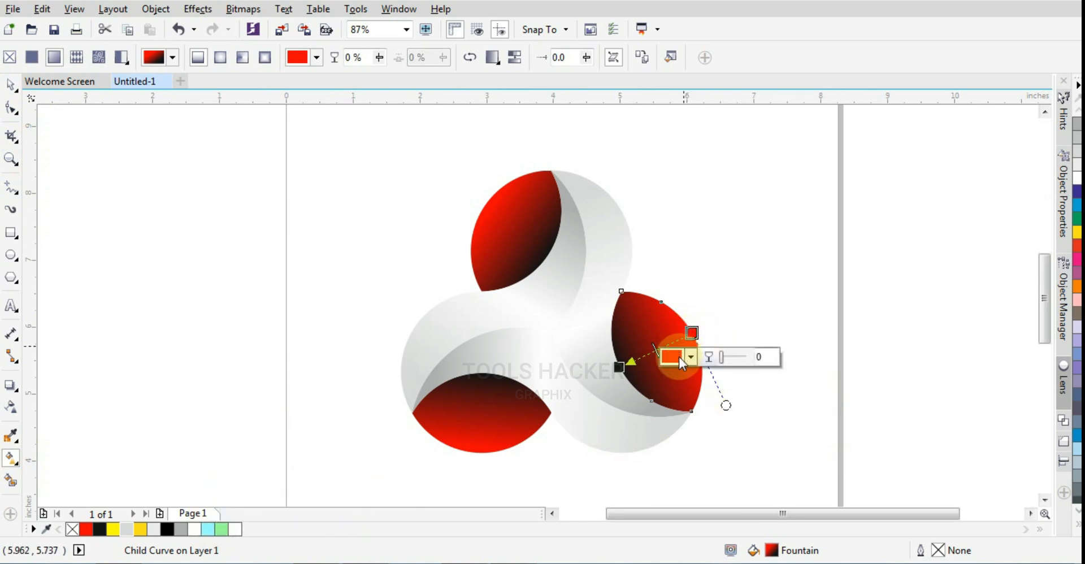
pyautogui.click(689, 357)
pyautogui.moveTo(771, 468); pyautogui.dragTo(773, 477)
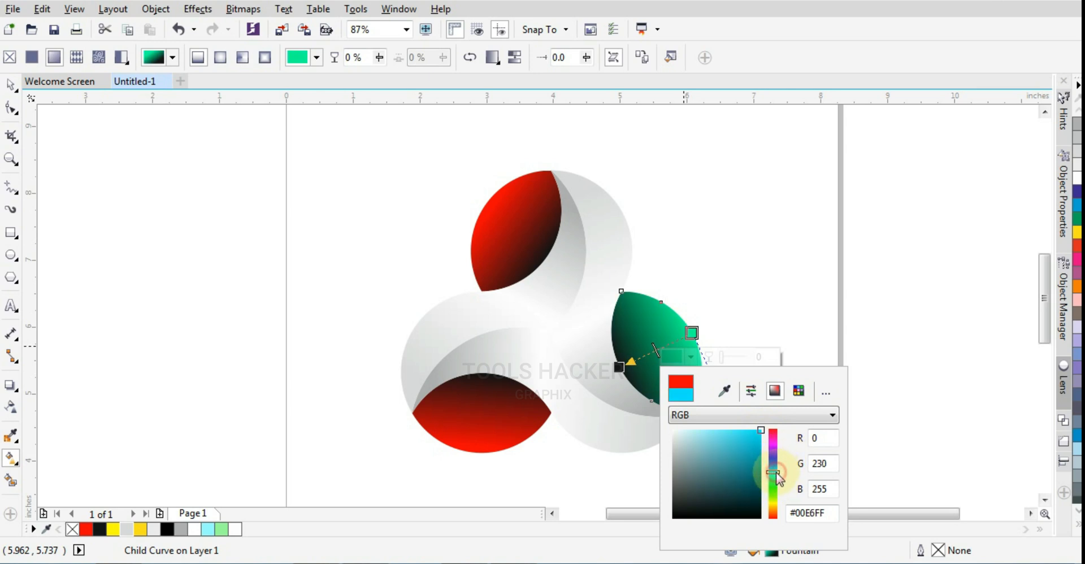
pyautogui.click(680, 263)
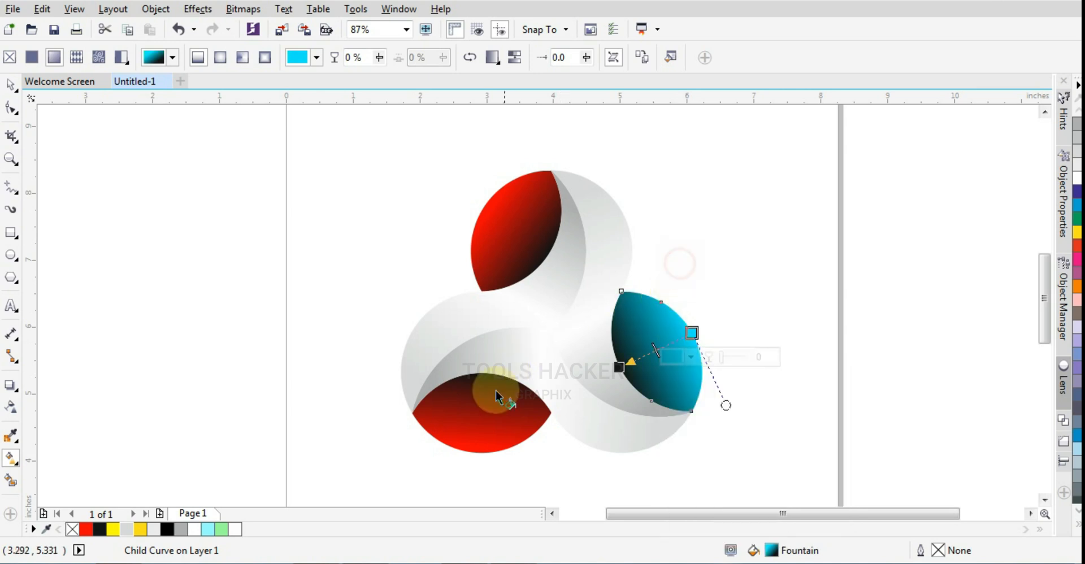
# - Change the red end of the fountain fill in the lower-left copy's leaf shape to orange #FFAE00 and deselect it
pyautogui.click(479, 428)
pyautogui.click(479, 451)
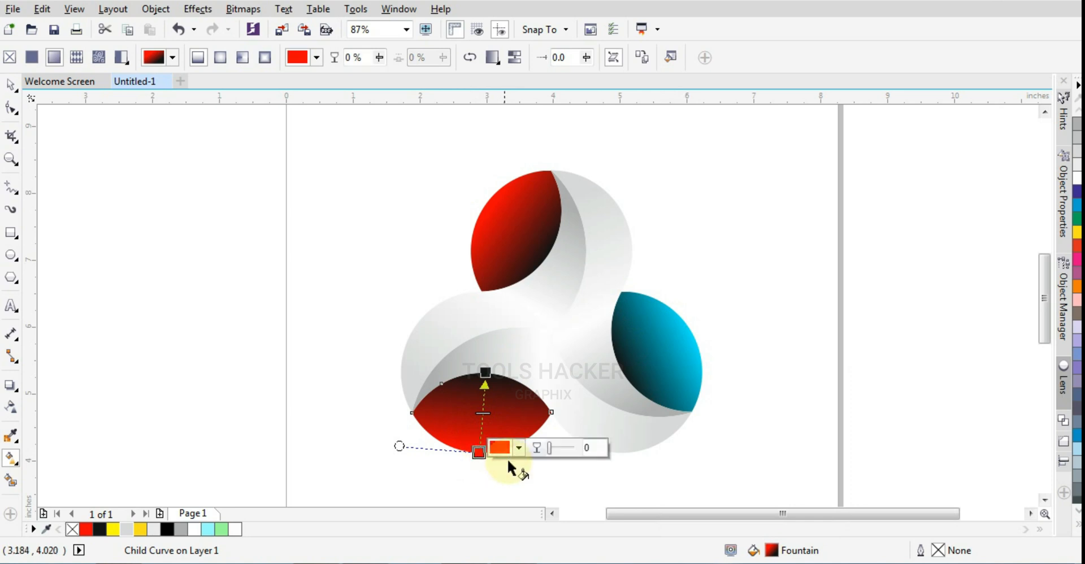
pyautogui.click(518, 448)
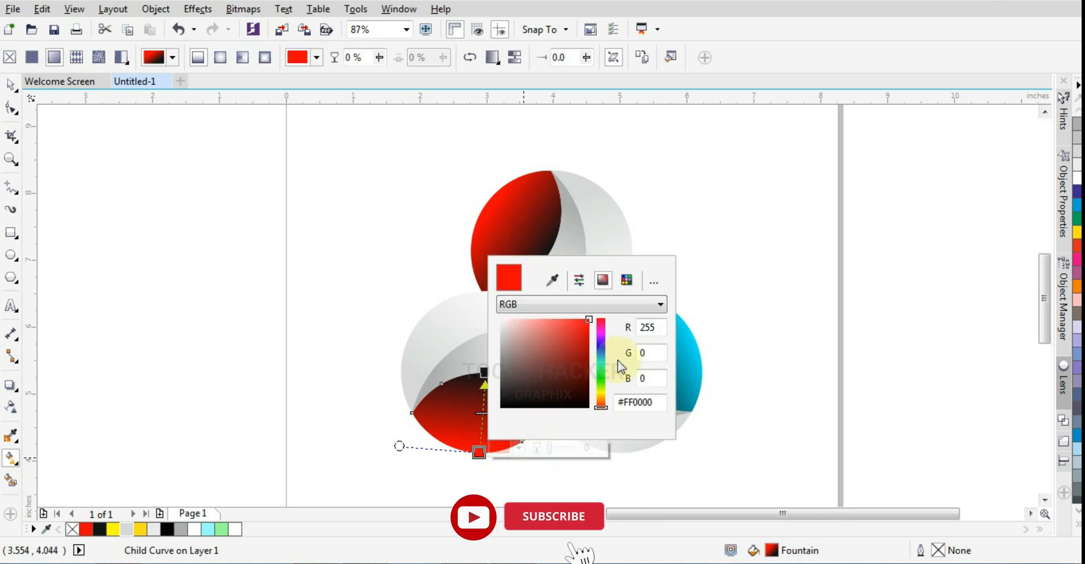
pyautogui.moveTo(603, 375); pyautogui.dragTo(606, 404)
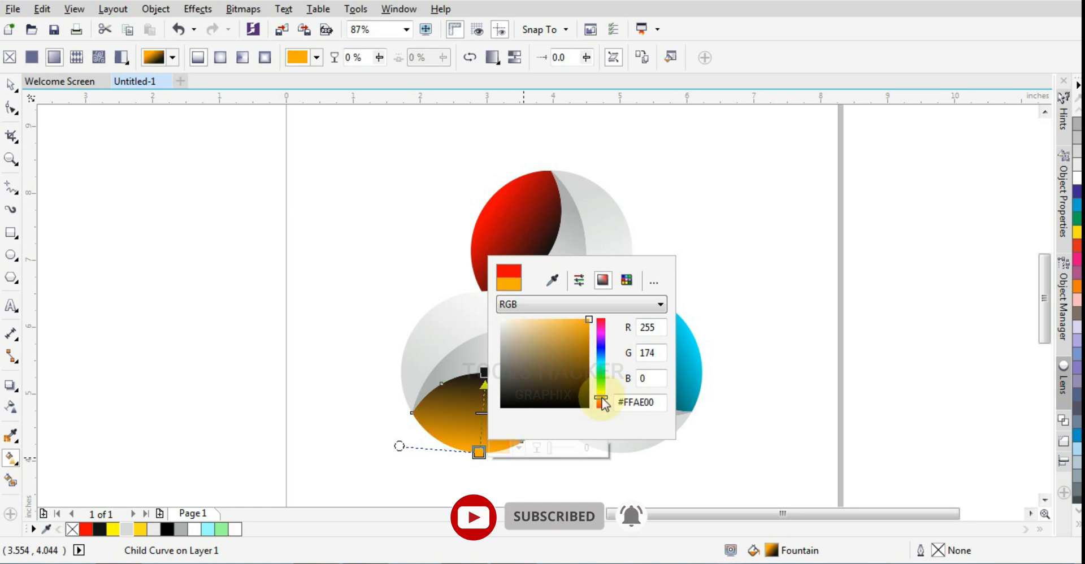
pyautogui.click(718, 305)
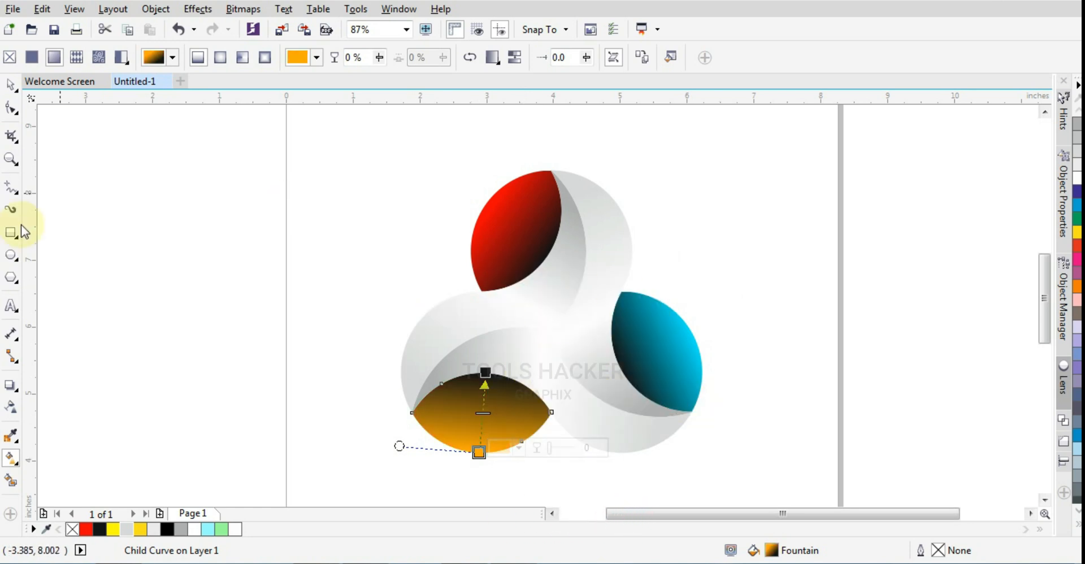
pyautogui.click(12, 90)
pyautogui.click(412, 203)
pyautogui.scroll(-3, 489, 368)
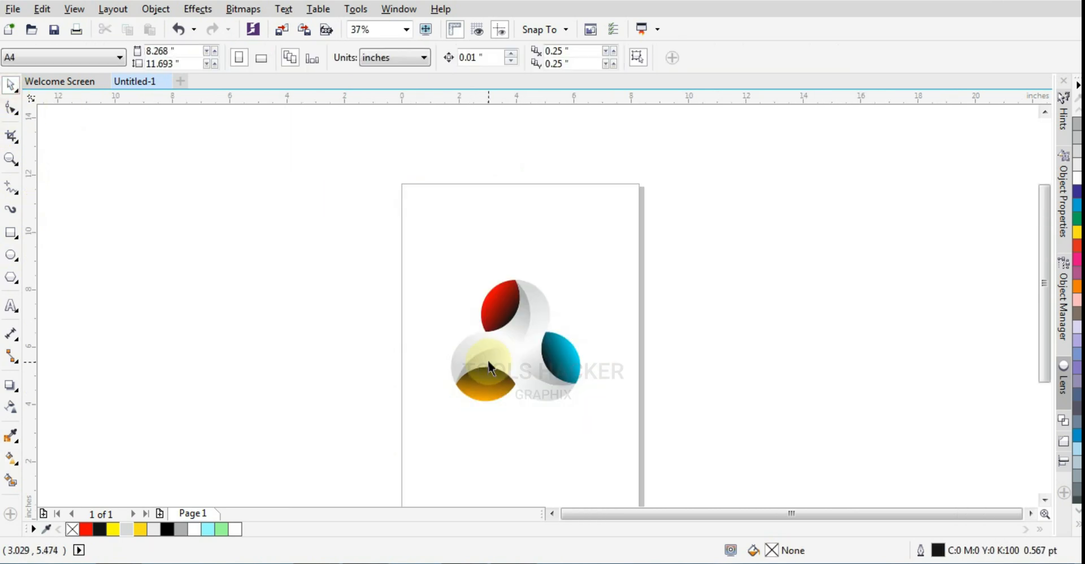
pyautogui.click(10, 161)
pyautogui.moveTo(418, 254); pyautogui.dragTo(601, 427)
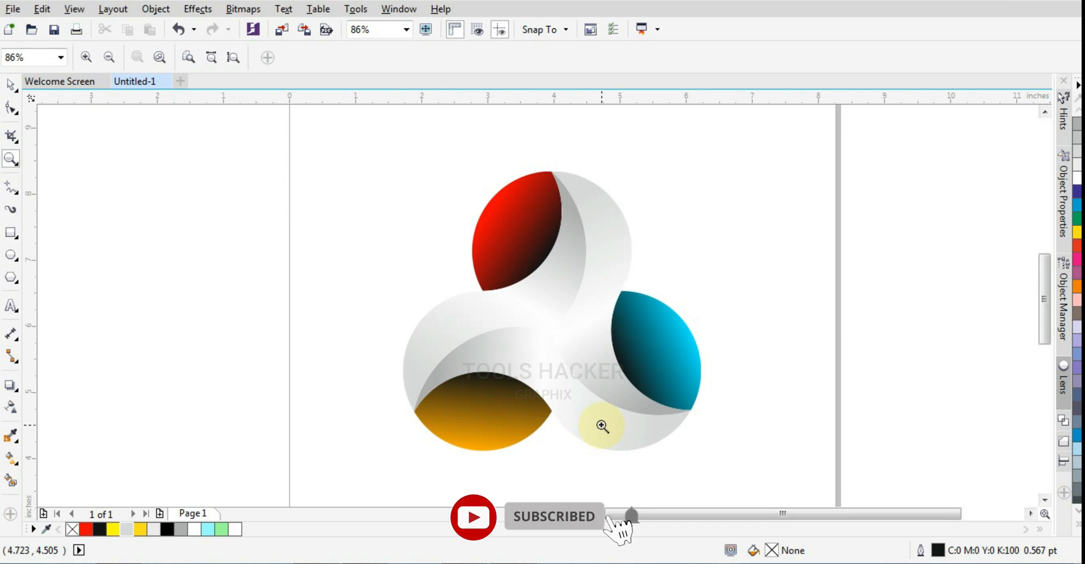
pyautogui.scroll(-3, 601, 425)
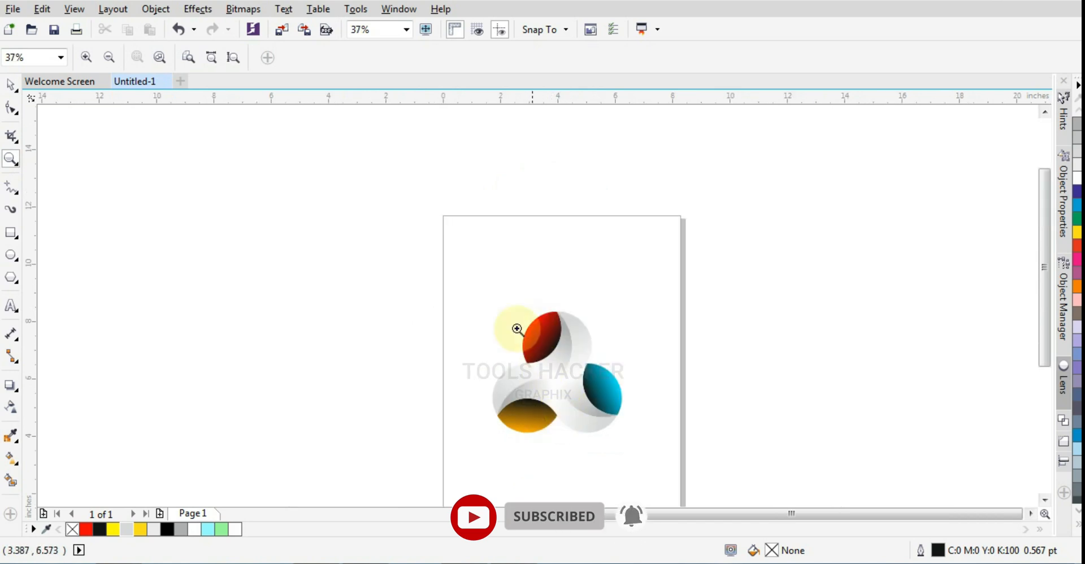
pyautogui.moveTo(436, 217); pyautogui.dragTo(697, 472)
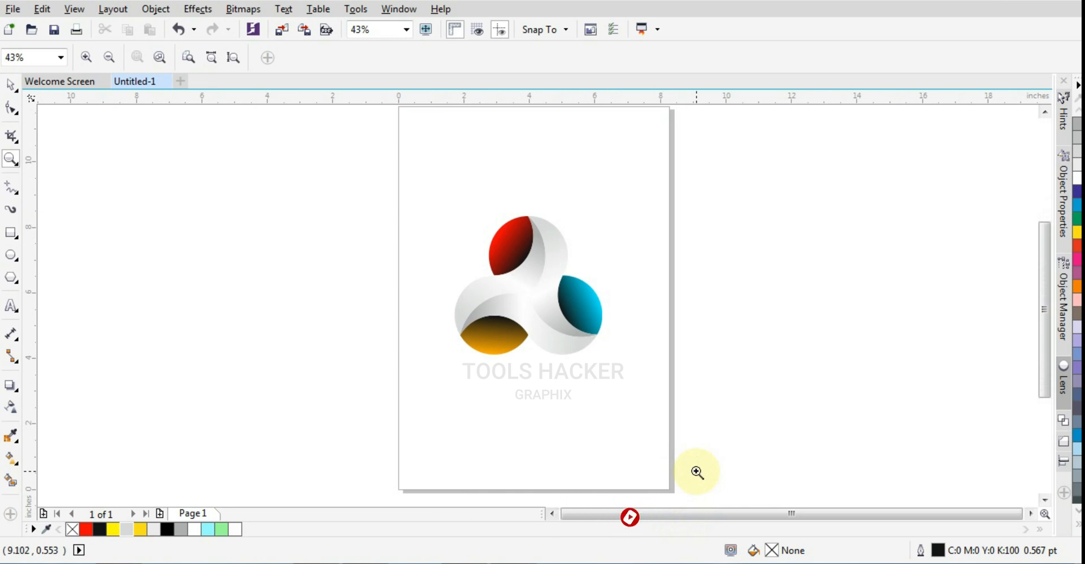